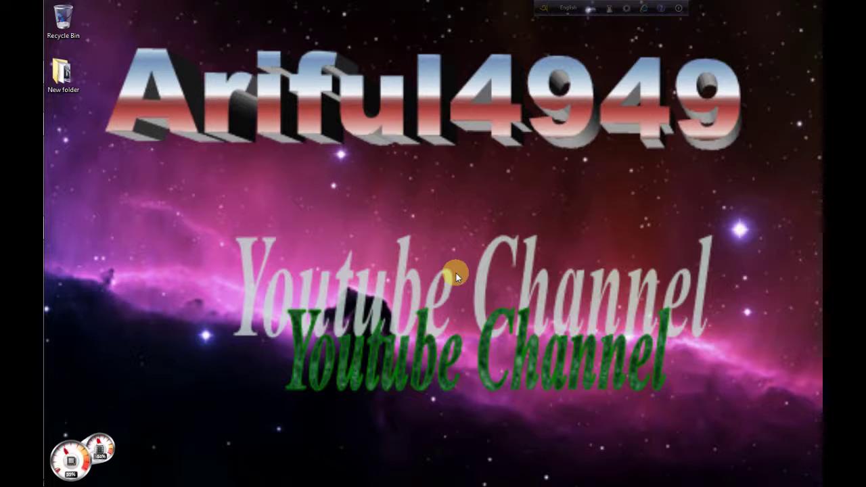
Move the New folder icon down the desktop and refresh the desktop
{"action": "mouse_move", "coordinate": [61, 71]}
{"action": "left_mouse_down"}
{"action": "mouse_move", "coordinate": [112, 393]}
{"action": "mouse_move", "coordinate": [64, 452]}
{"action": "left_mouse_up"}
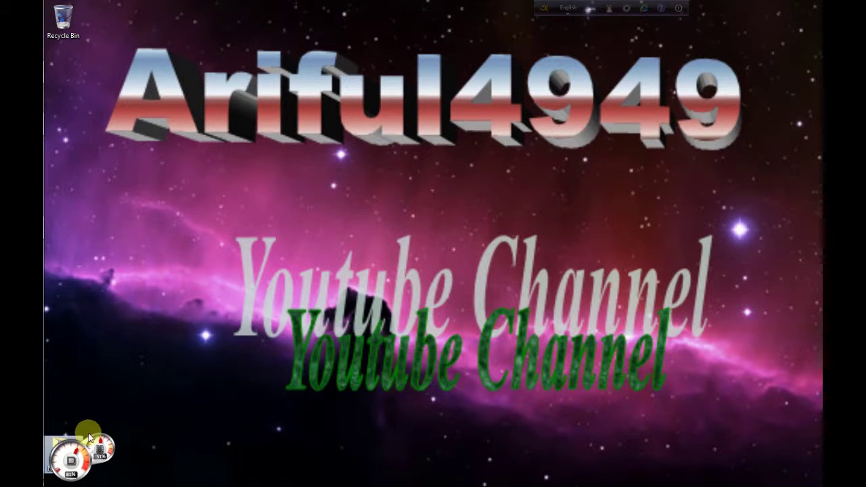
{"action": "right_click", "coordinate": [274, 89]}
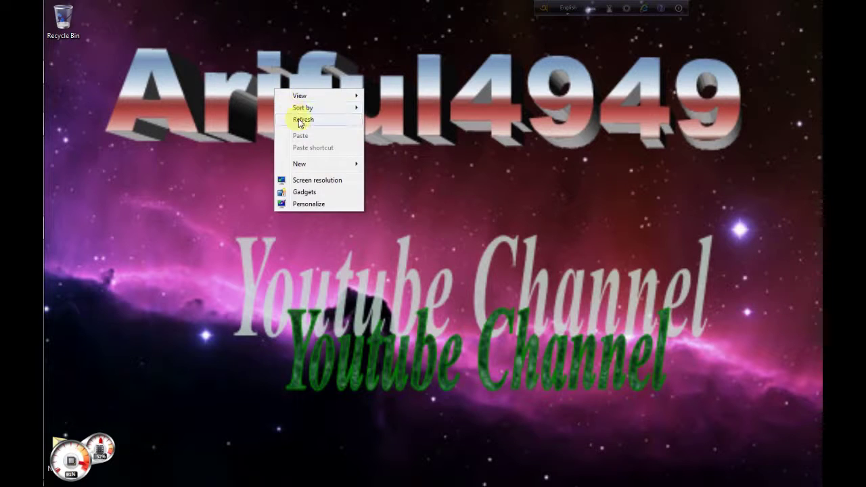
{"action": "left_click", "coordinate": [299, 118]}
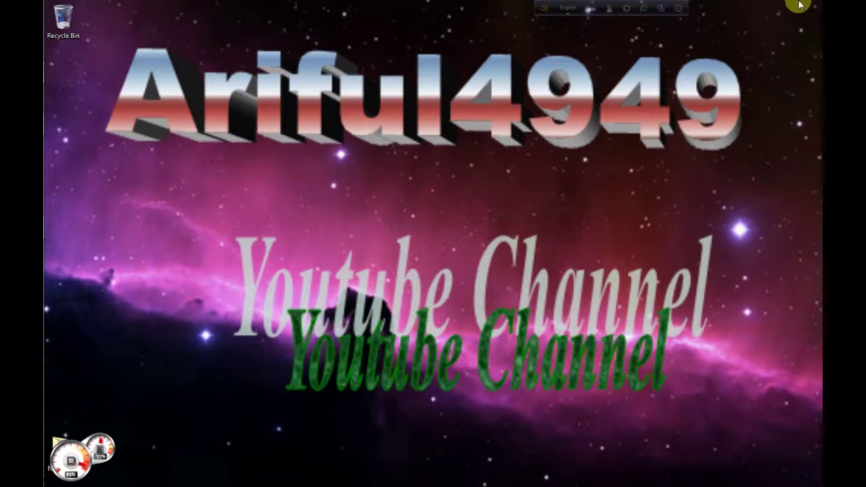
Restore the 'Microsoft word part-8' Word window from the taskbar and maximize it
{"action": "mouse_move", "coordinate": [46, 76]}
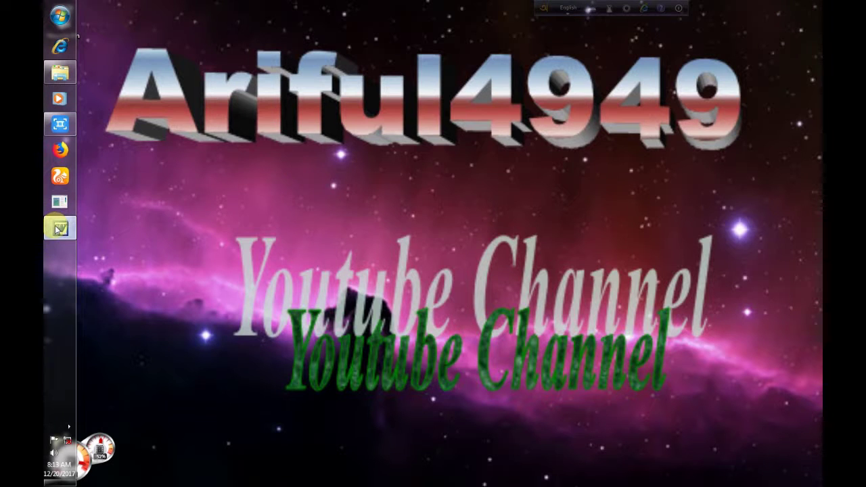
{"action": "left_click", "coordinate": [58, 229]}
{"action": "left_click", "coordinate": [607, 55]}
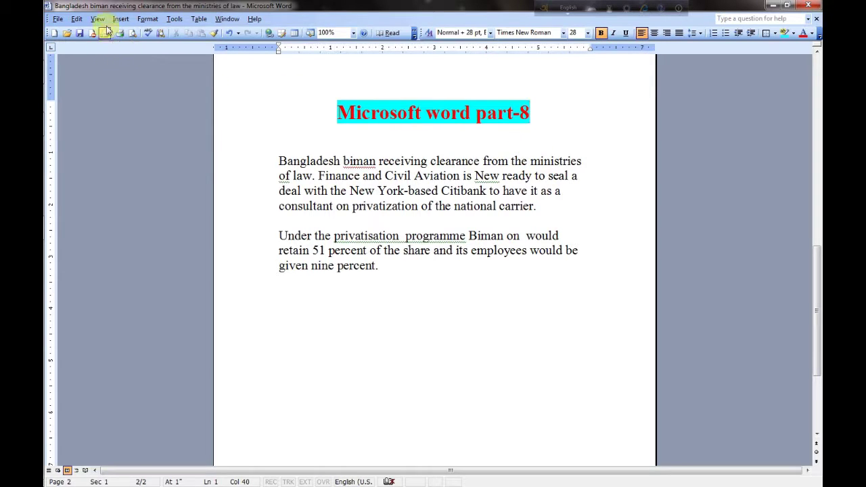
{"action": "left_click", "coordinate": [140, 22]}
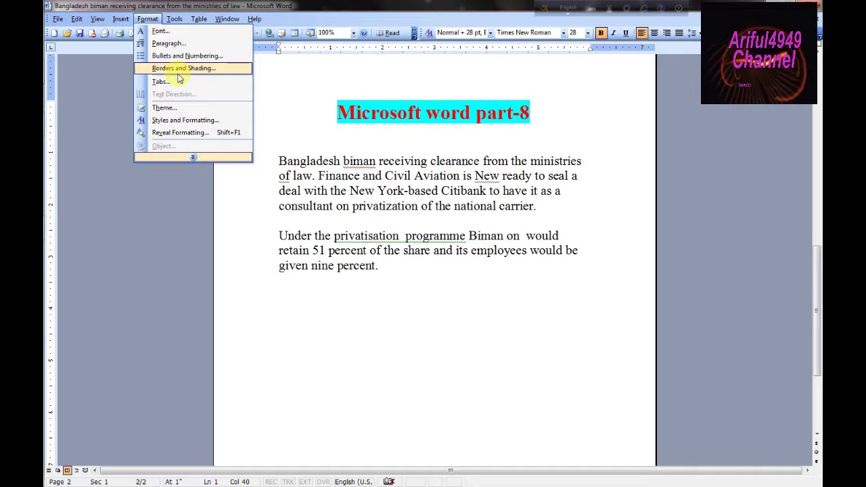
{"action": "left_click", "coordinate": [177, 71]}
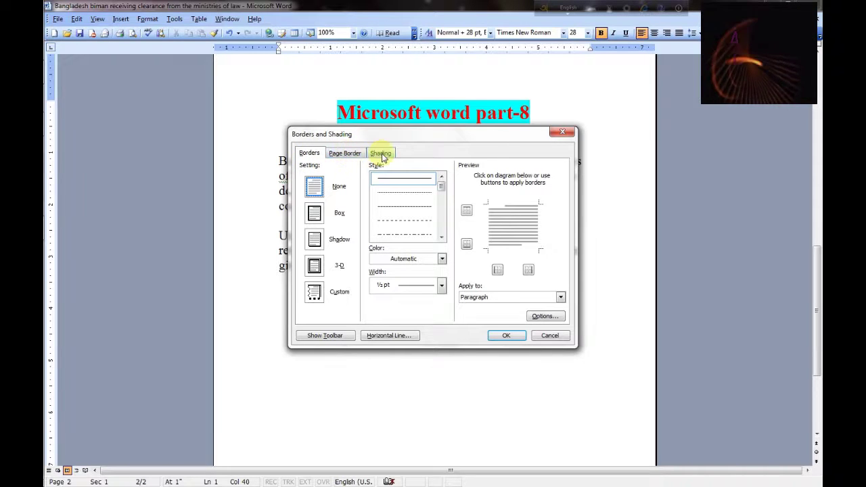
{"action": "left_click", "coordinate": [561, 131]}
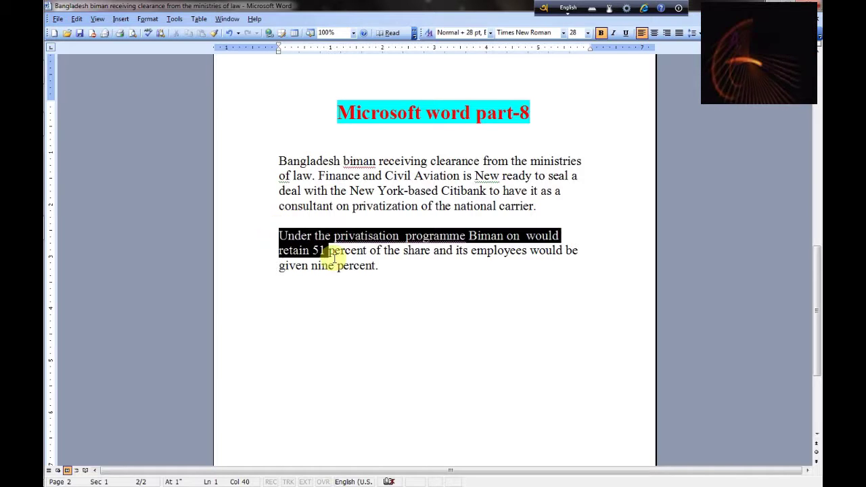
Select the second paragraph and look at Borders and Shading, closing it unchanged
{"action": "left_click_drag", "start_coordinate": [279, 237], "coordinate": [437, 269]}
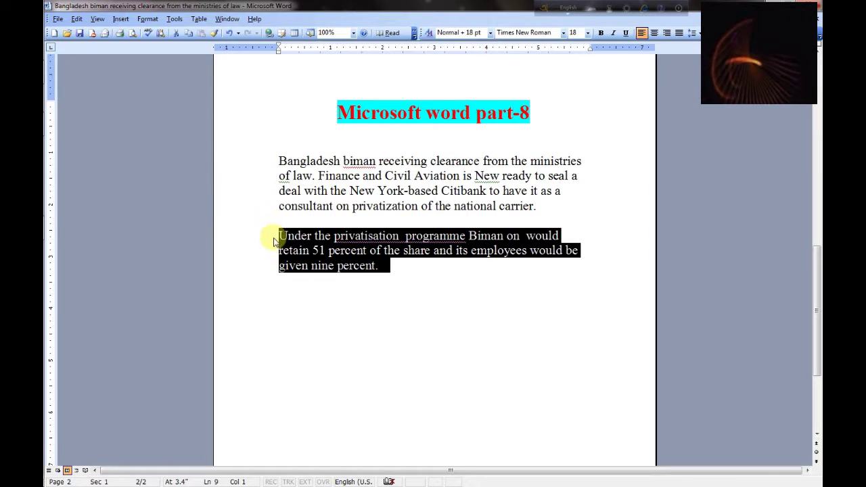
{"action": "left_click", "coordinate": [149, 19]}
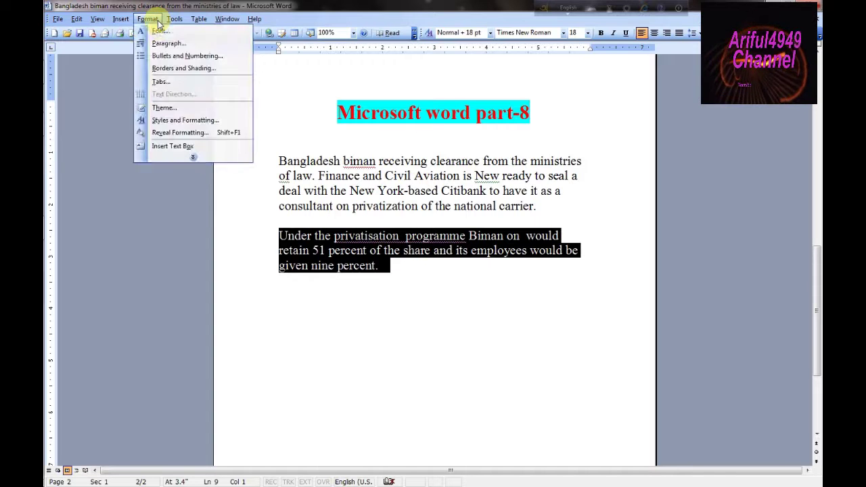
{"action": "left_click", "coordinate": [175, 66]}
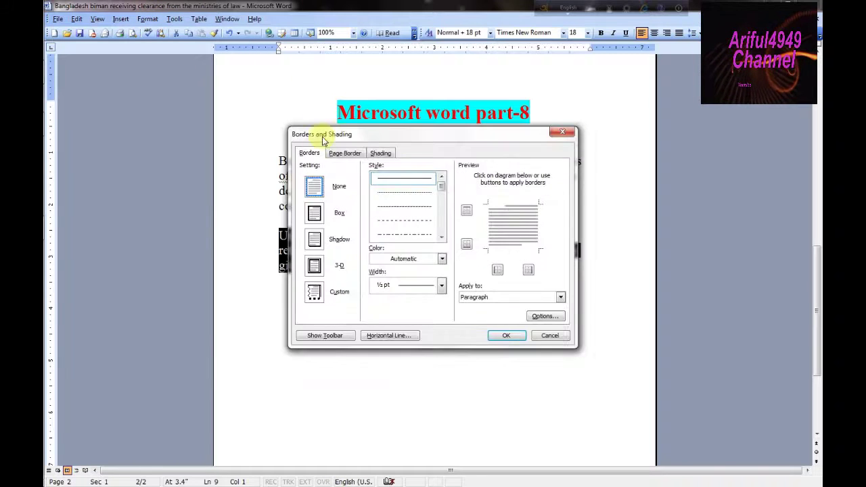
{"action": "left_click_drag", "start_coordinate": [353, 142], "coordinate": [581, 107]}
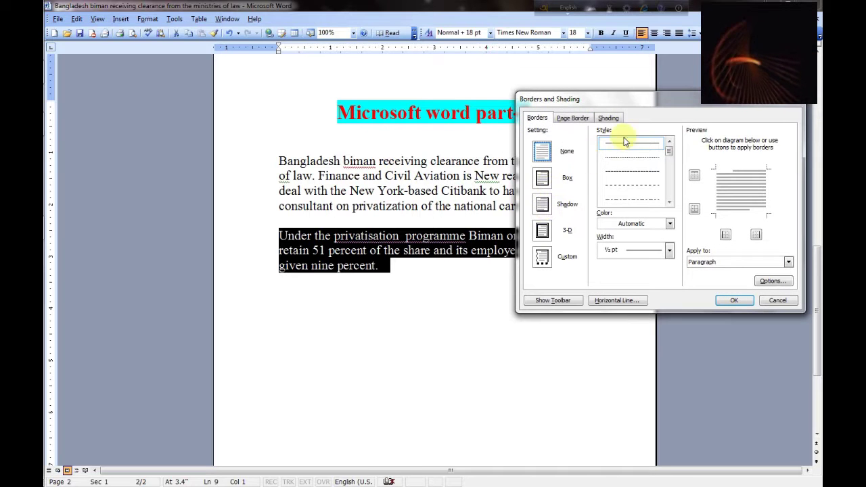
{"action": "left_click_drag", "start_coordinate": [685, 99], "coordinate": [576, 119]}
{"action": "left_click", "coordinate": [686, 120]}
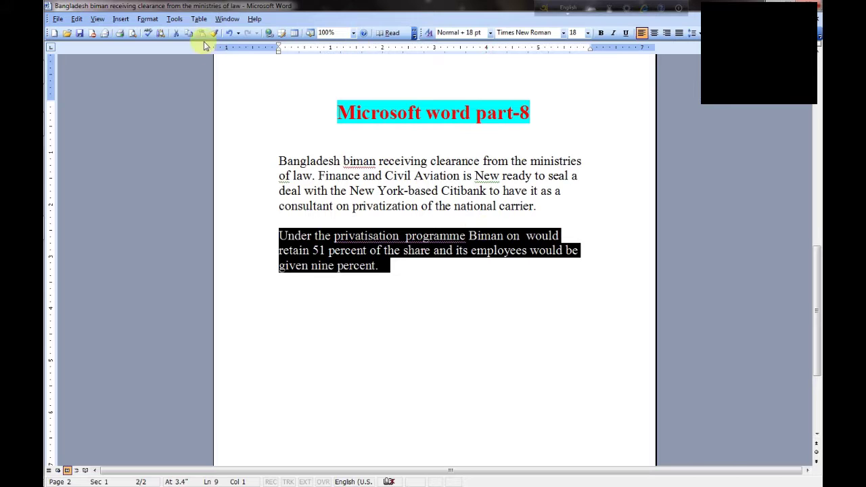
Reopen Borders and Shading and choose the Box setting for the second paragraph
{"action": "left_click", "coordinate": [149, 19]}
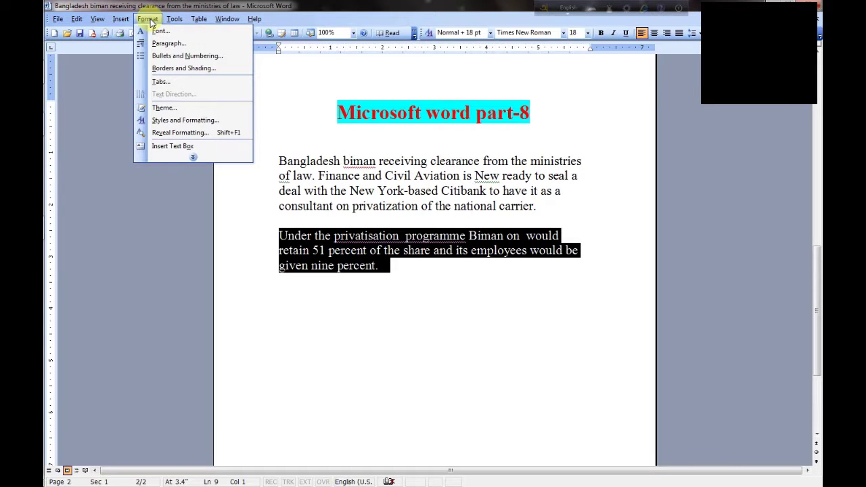
{"action": "left_click", "coordinate": [188, 70]}
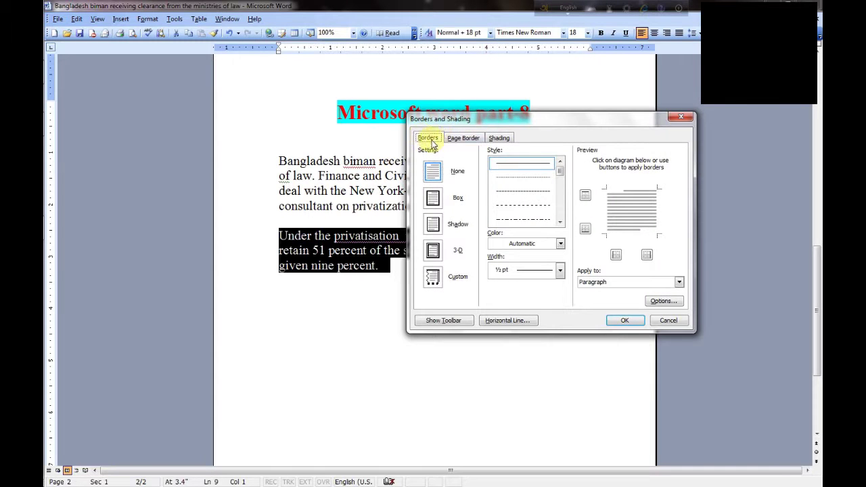
{"action": "left_click", "coordinate": [432, 203]}
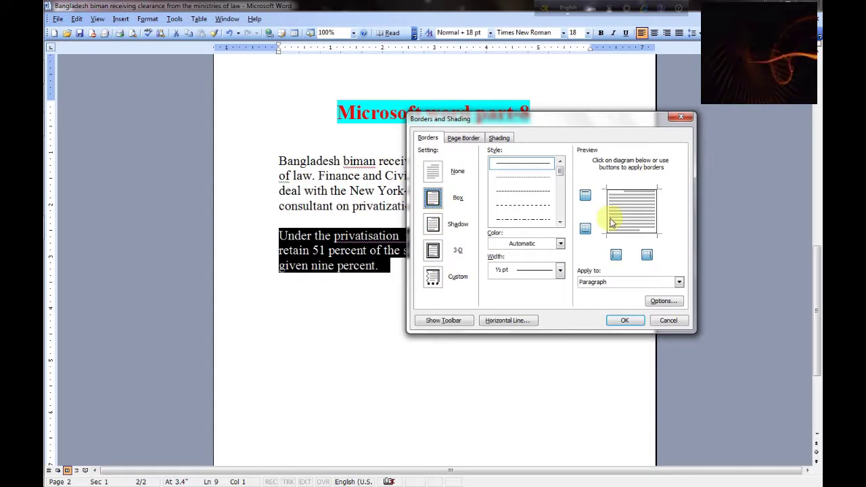
Apply the thin Box border, then restyle the paragraph's border as a double line
{"action": "left_click", "coordinate": [622, 321]}
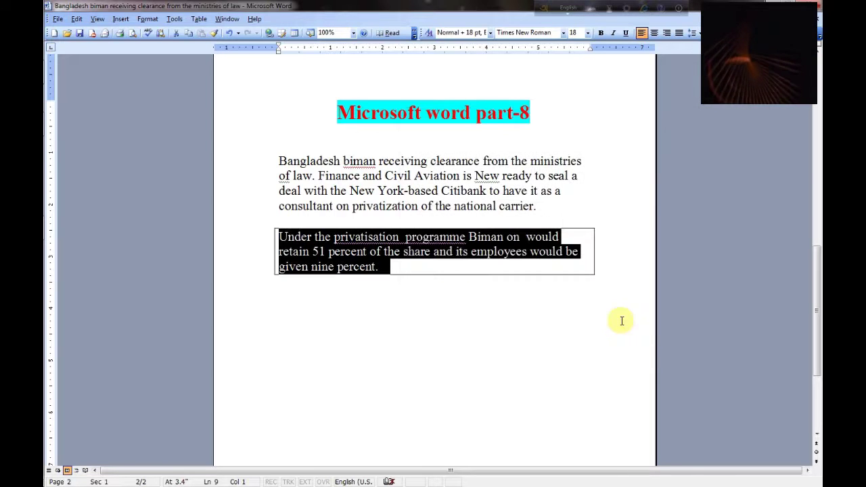
{"action": "left_click", "coordinate": [438, 292]}
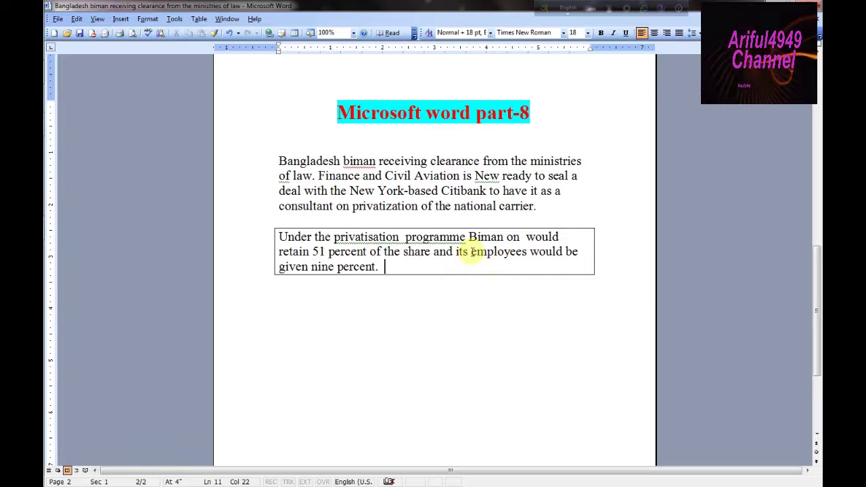
{"action": "left_click", "coordinate": [146, 19]}
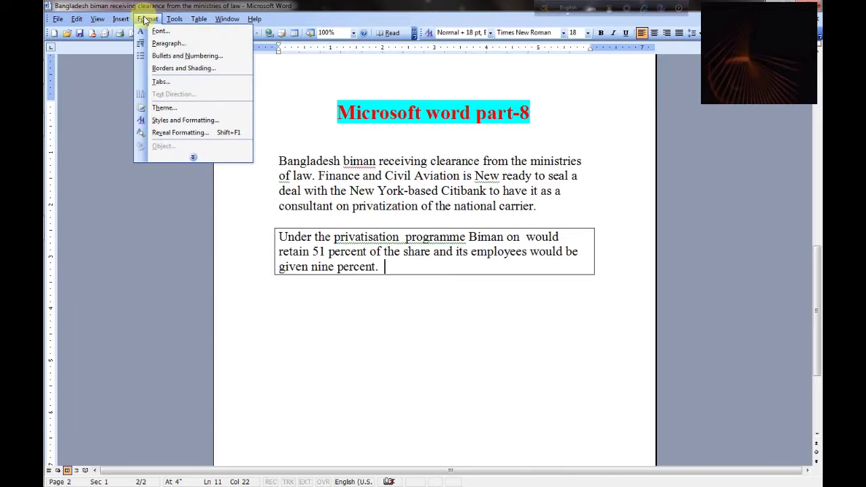
{"action": "left_click", "coordinate": [170, 68]}
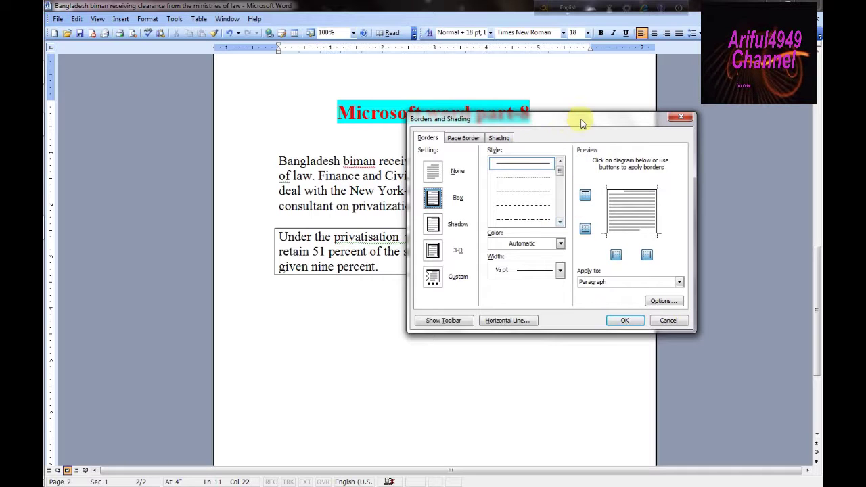
{"action": "left_click_drag", "start_coordinate": [582, 123], "coordinate": [543, 115]}
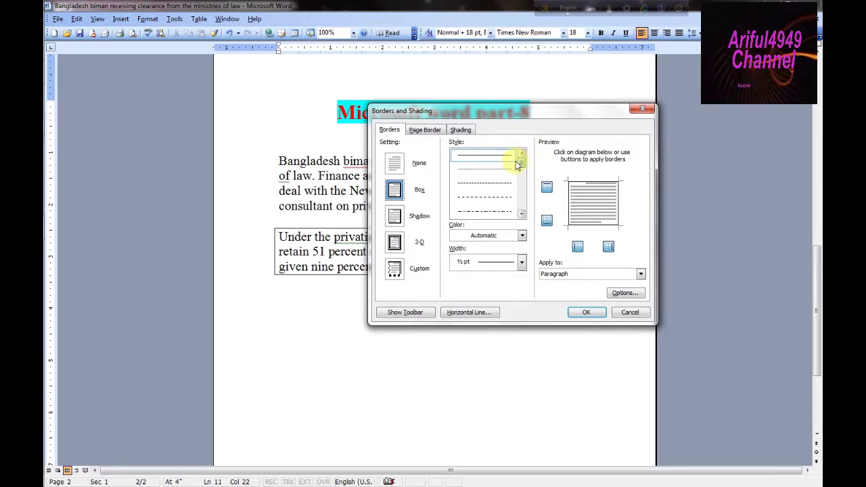
{"action": "mouse_move", "coordinate": [523, 172]}
{"action": "left_mouse_down"}
{"action": "mouse_move", "coordinate": [523, 163]}
{"action": "mouse_move", "coordinate": [521, 185]}
{"action": "mouse_move", "coordinate": [521, 176]}
{"action": "left_mouse_up"}
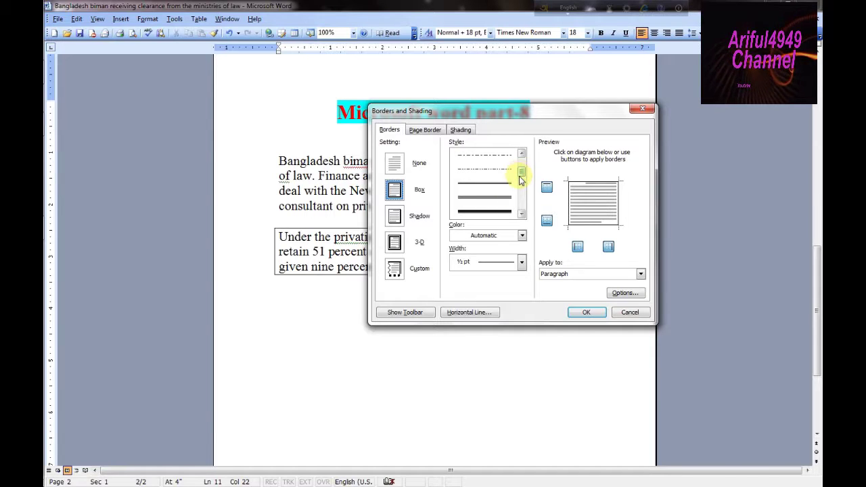
{"action": "left_click", "coordinate": [502, 198]}
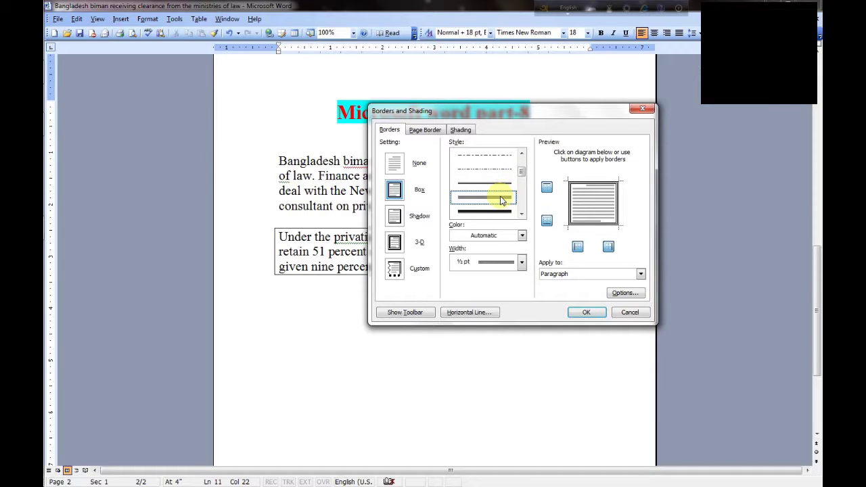
{"action": "left_click", "coordinate": [586, 313]}
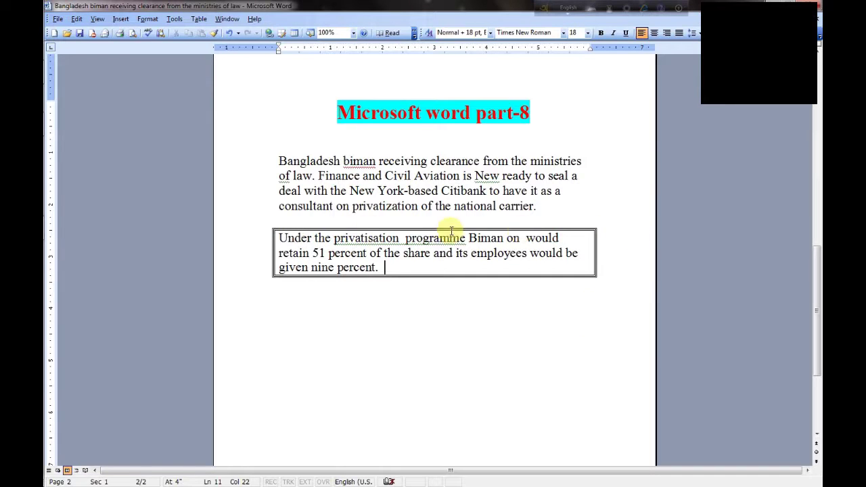
Switch the privatisation paragraph's box border to the thickest 3 pt line style
{"action": "left_click_drag", "start_coordinate": [278, 238], "coordinate": [276, 269]}
{"action": "mouse_move", "coordinate": [421, 264]}
{"action": "left_mouse_down"}
{"action": "mouse_move", "coordinate": [334, 252]}
{"action": "mouse_move", "coordinate": [294, 232]}
{"action": "left_mouse_up"}
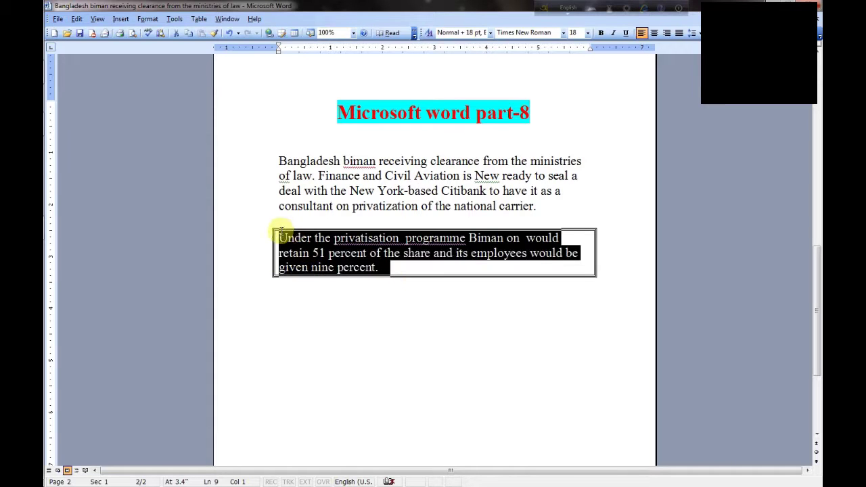
{"action": "left_click", "coordinate": [421, 276]}
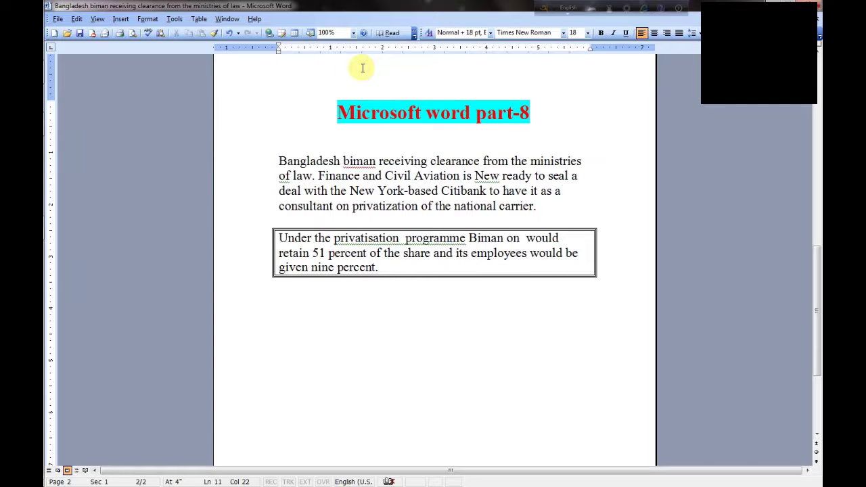
{"action": "left_click", "coordinate": [147, 18]}
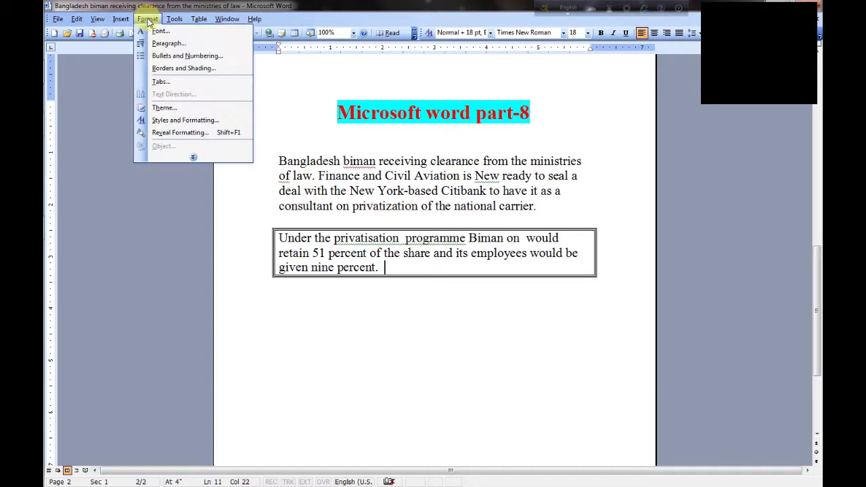
{"action": "left_click", "coordinate": [181, 68]}
{"action": "left_click_drag", "start_coordinate": [466, 117], "coordinate": [509, 86]}
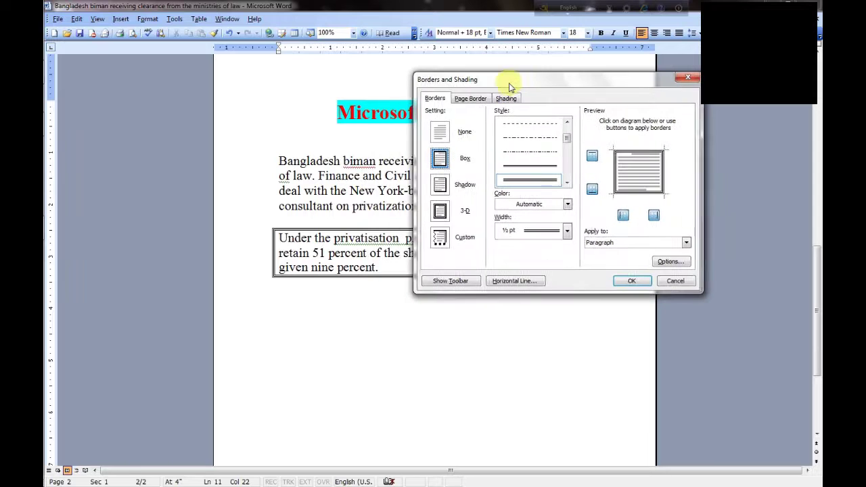
{"action": "left_click_drag", "start_coordinate": [569, 144], "coordinate": [567, 160]}
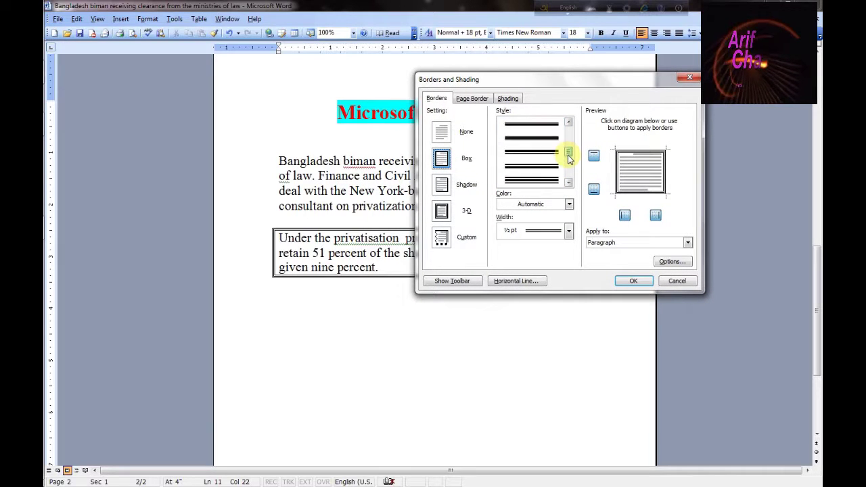
{"action": "left_click", "coordinate": [533, 180]}
{"action": "left_click", "coordinate": [640, 282]}
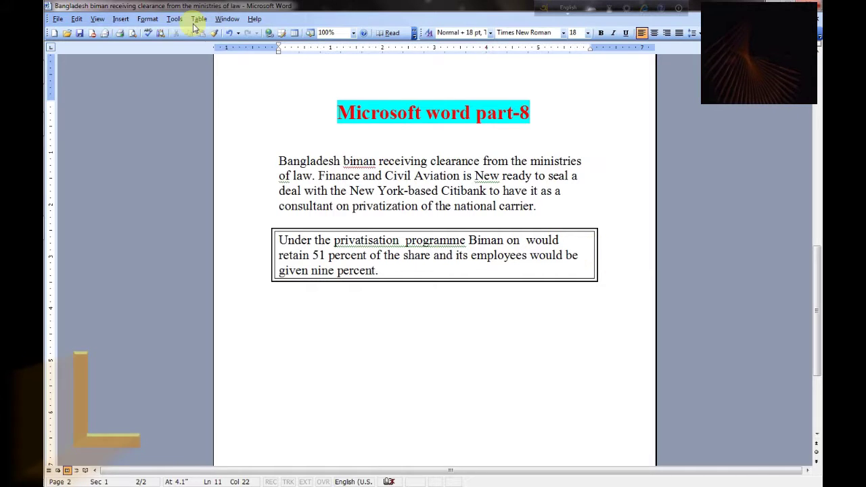
Colour the paragraph's box border pink, after briefly trying gold
{"action": "left_click", "coordinate": [152, 20]}
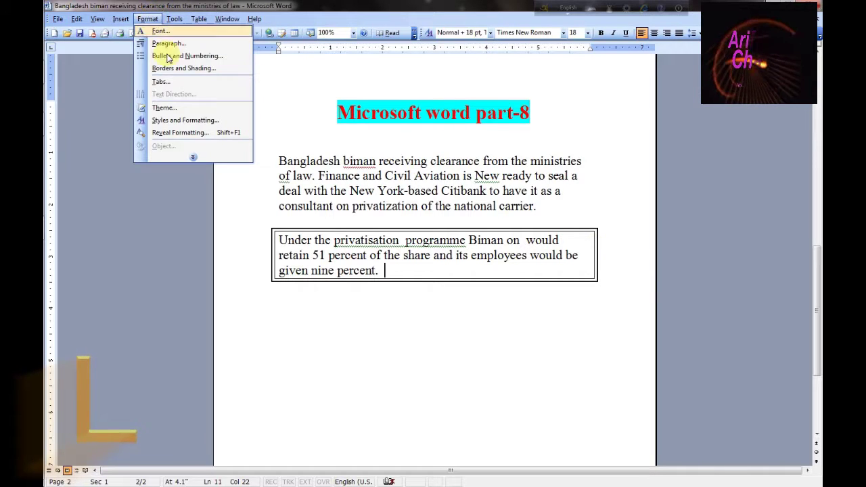
{"action": "left_click", "coordinate": [183, 67]}
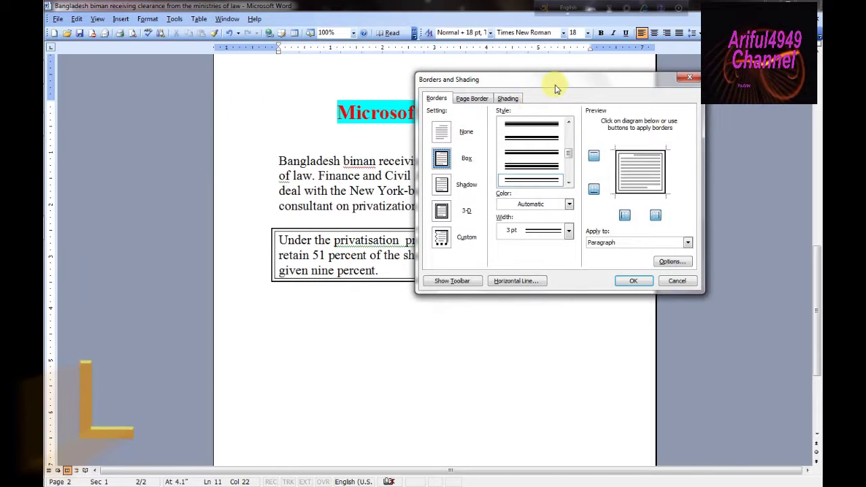
{"action": "left_click_drag", "start_coordinate": [555, 85], "coordinate": [372, 80]}
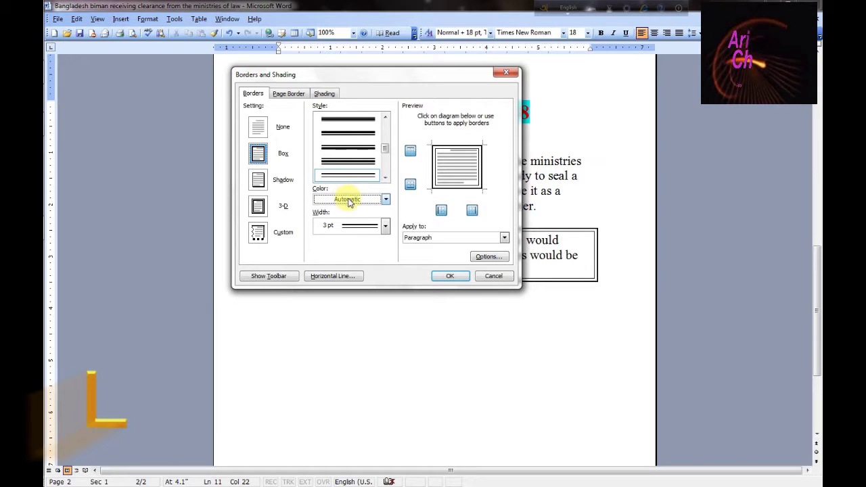
{"action": "left_click", "coordinate": [387, 201]}
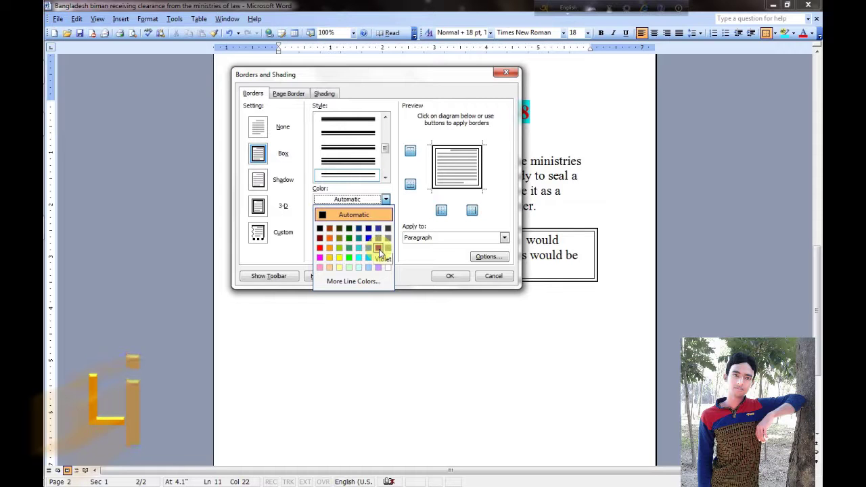
{"action": "left_click", "coordinate": [329, 257]}
{"action": "left_click", "coordinate": [386, 199]}
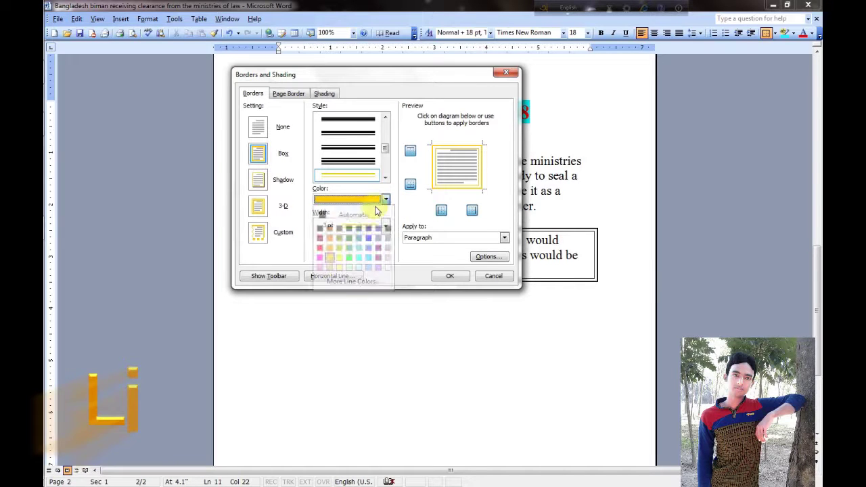
{"action": "left_click", "coordinate": [323, 253]}
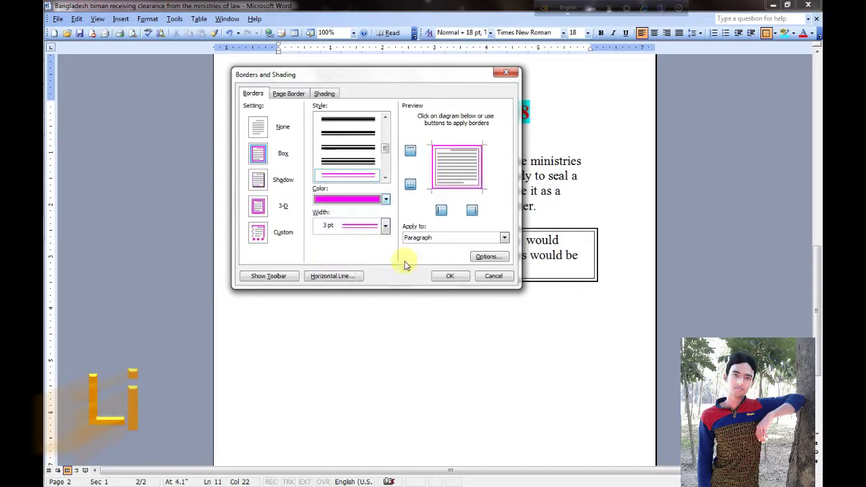
{"action": "left_click", "coordinate": [450, 277]}
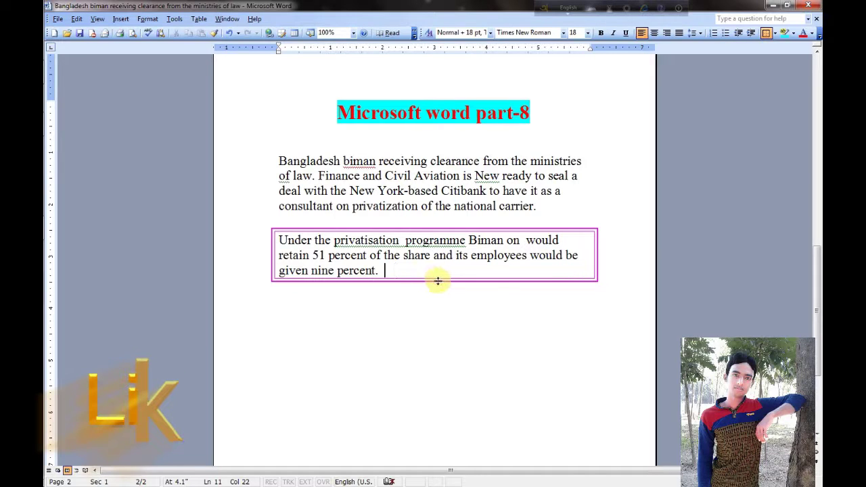
Widen the pink paragraph border to 4½ pt
{"action": "left_click", "coordinate": [148, 19]}
{"action": "left_click", "coordinate": [176, 67]}
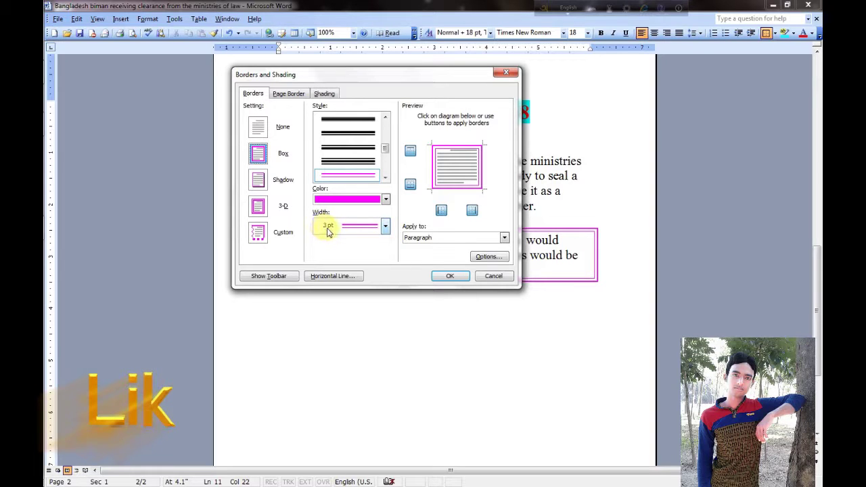
{"action": "left_click", "coordinate": [385, 227]}
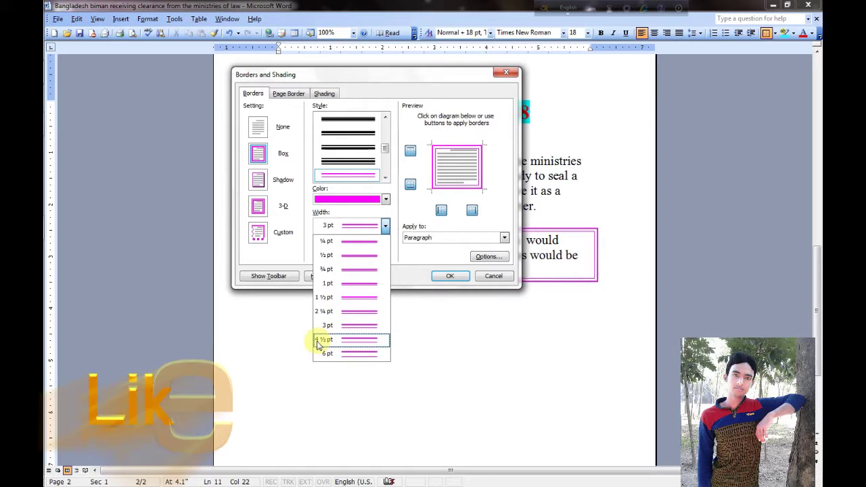
{"action": "left_click", "coordinate": [348, 340]}
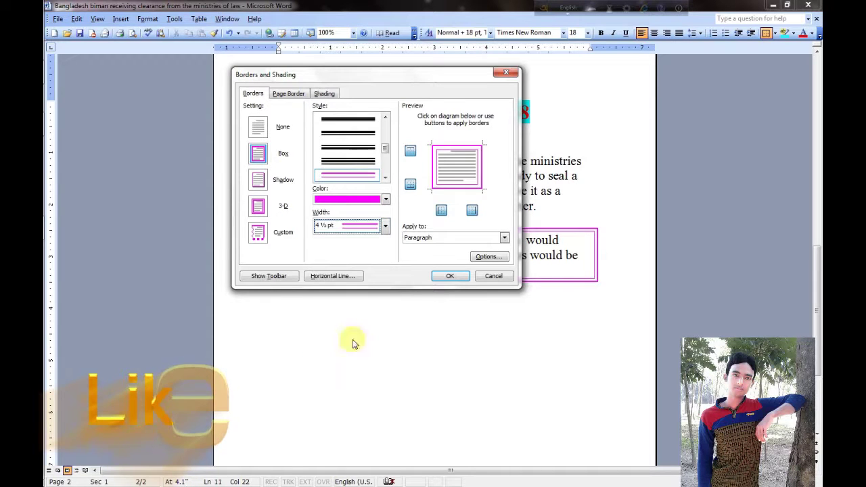
{"action": "left_click", "coordinate": [448, 276]}
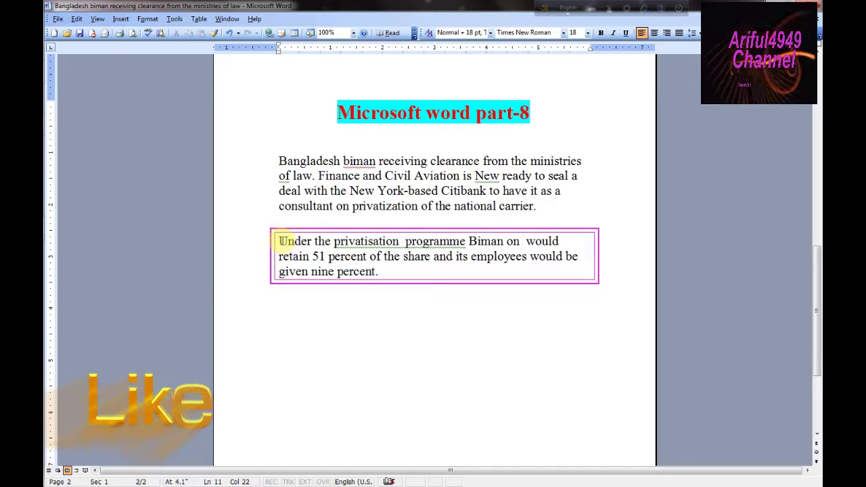
Apply the 3-D setting to the paragraph's 4½ pt pink border
{"action": "left_click", "coordinate": [147, 19]}
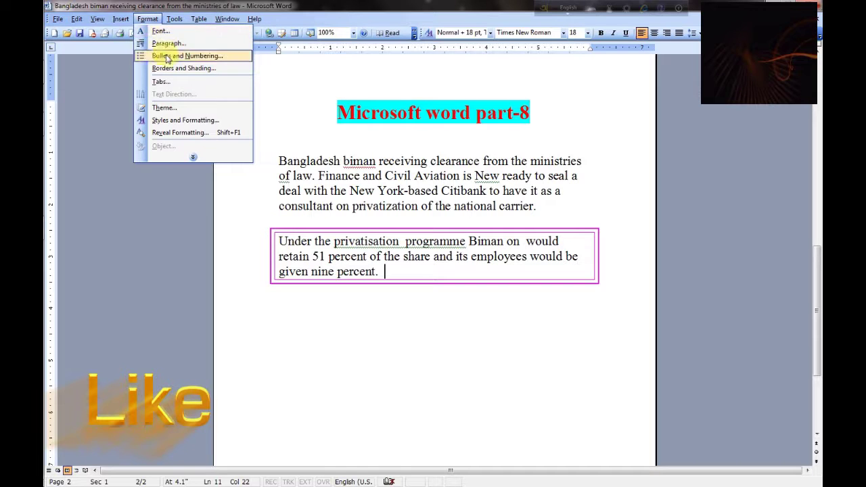
{"action": "left_click", "coordinate": [164, 69]}
{"action": "left_click_drag", "start_coordinate": [372, 75], "coordinate": [675, 81]}
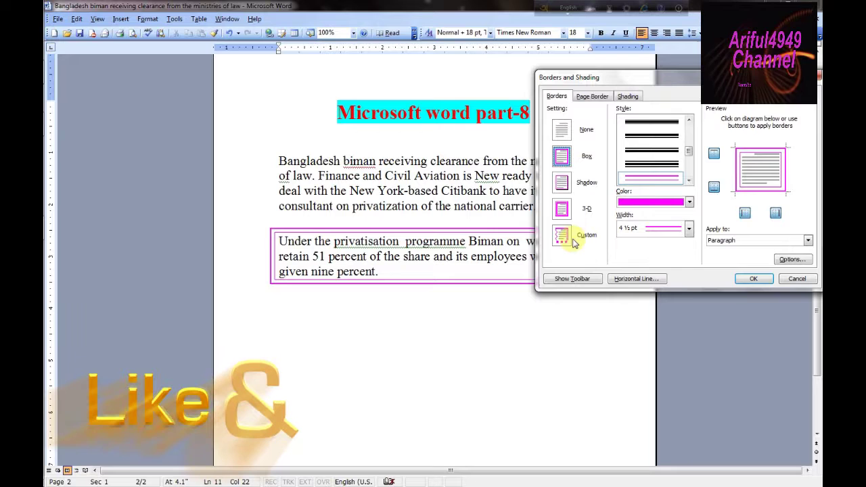
{"action": "left_click", "coordinate": [567, 211]}
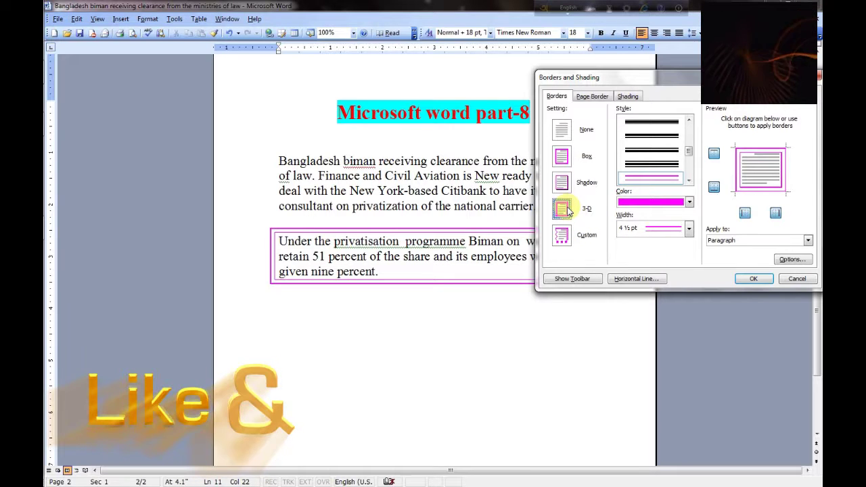
{"action": "left_click_drag", "start_coordinate": [626, 77], "coordinate": [219, 67]}
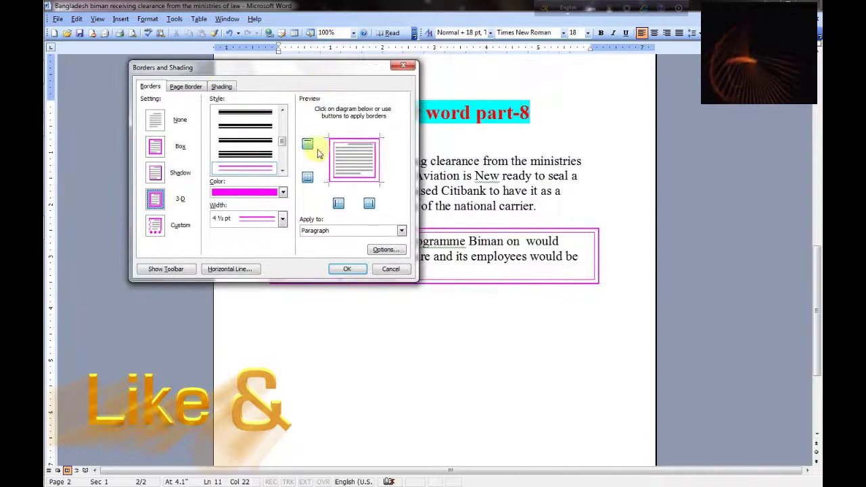
{"action": "left_click", "coordinate": [347, 269]}
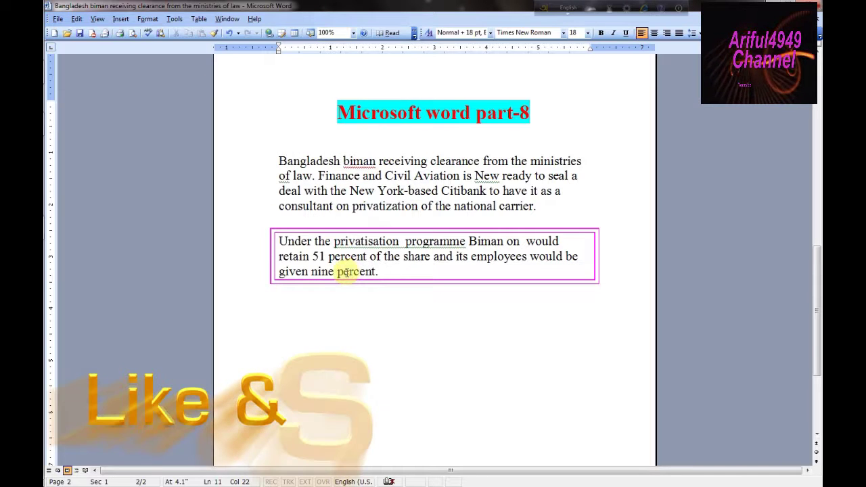
Select and deselect text in the bordered privatisation paragraph, including 'programme'
{"action": "left_click_drag", "start_coordinate": [385, 271], "coordinate": [283, 241]}
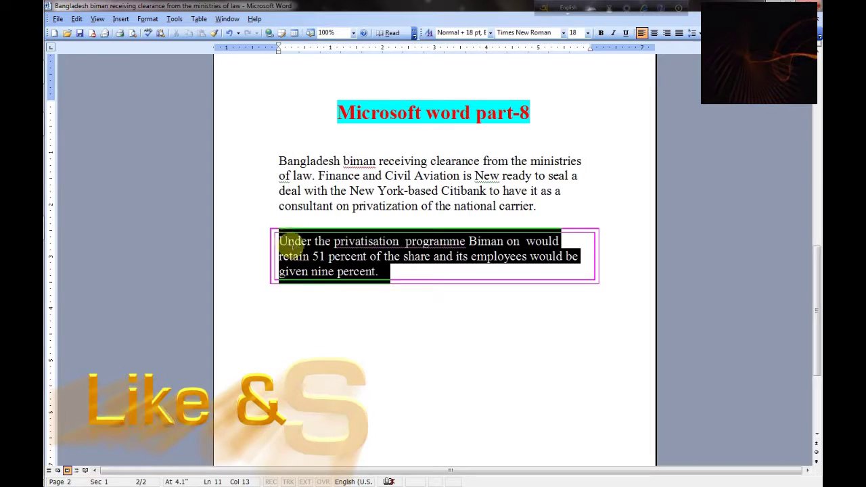
{"action": "left_click", "coordinate": [408, 271]}
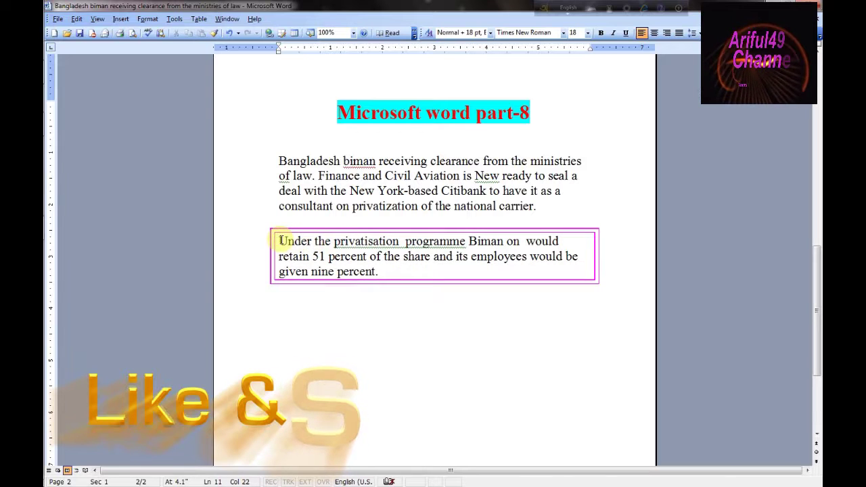
{"action": "mouse_move", "coordinate": [278, 241]}
{"action": "left_mouse_down"}
{"action": "mouse_move", "coordinate": [534, 256]}
{"action": "mouse_move", "coordinate": [396, 272]}
{"action": "left_mouse_up"}
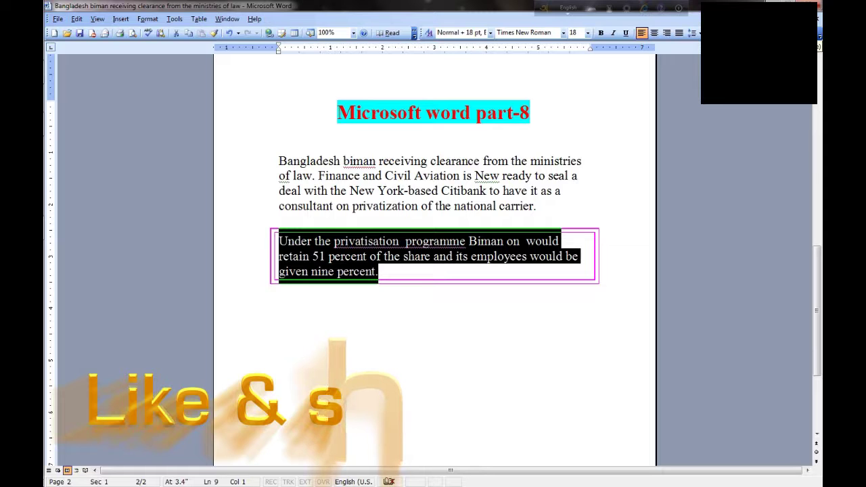
{"action": "left_click", "coordinate": [398, 266]}
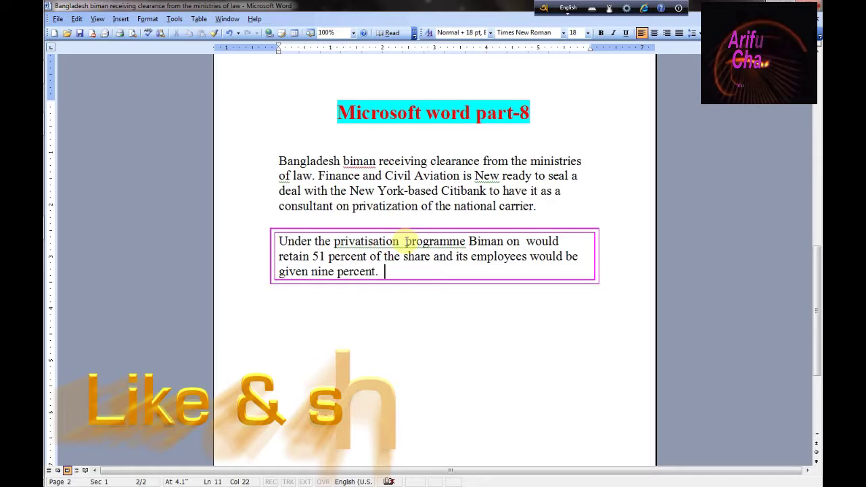
{"action": "left_click_drag", "start_coordinate": [406, 241], "coordinate": [335, 242]}
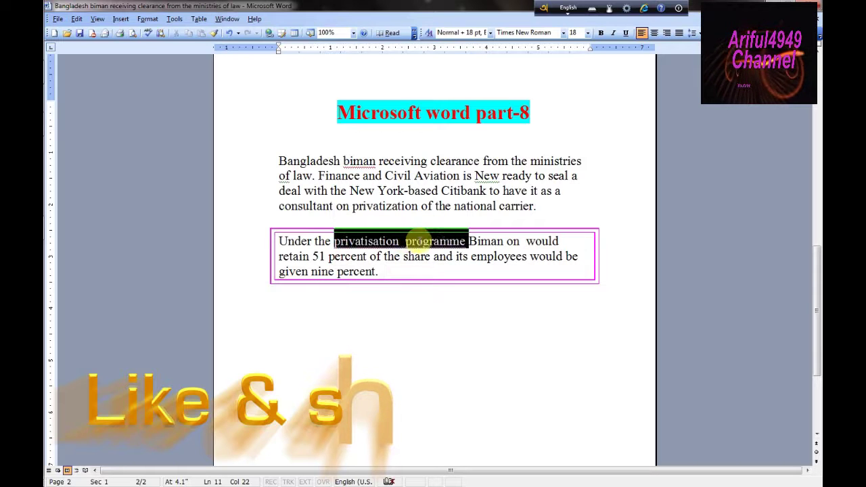
{"action": "left_click", "coordinate": [410, 249]}
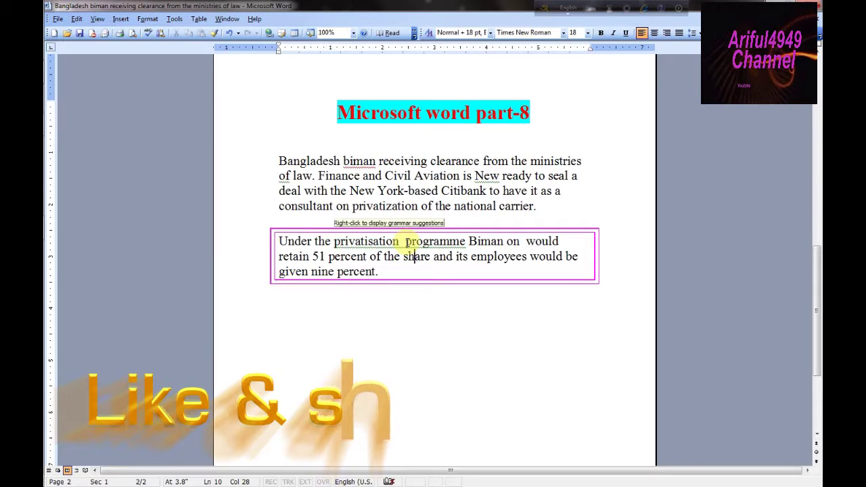
{"action": "left_click_drag", "start_coordinate": [405, 242], "coordinate": [423, 242]}
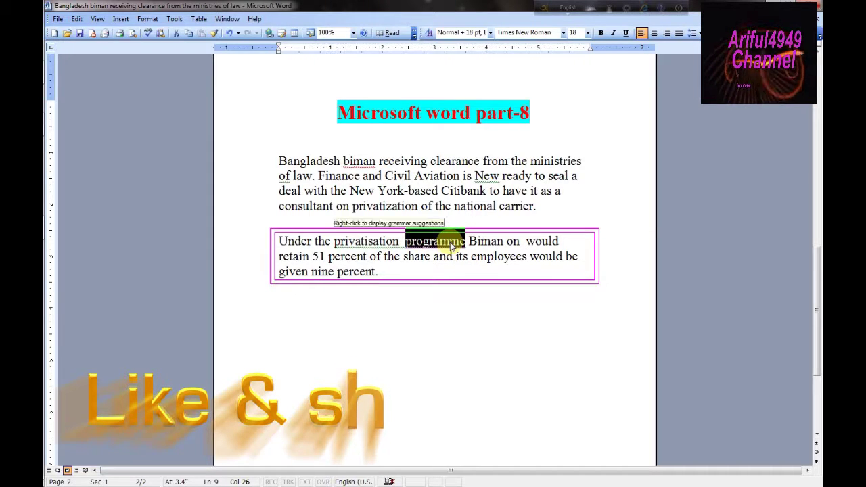
{"action": "left_click", "coordinate": [469, 255]}
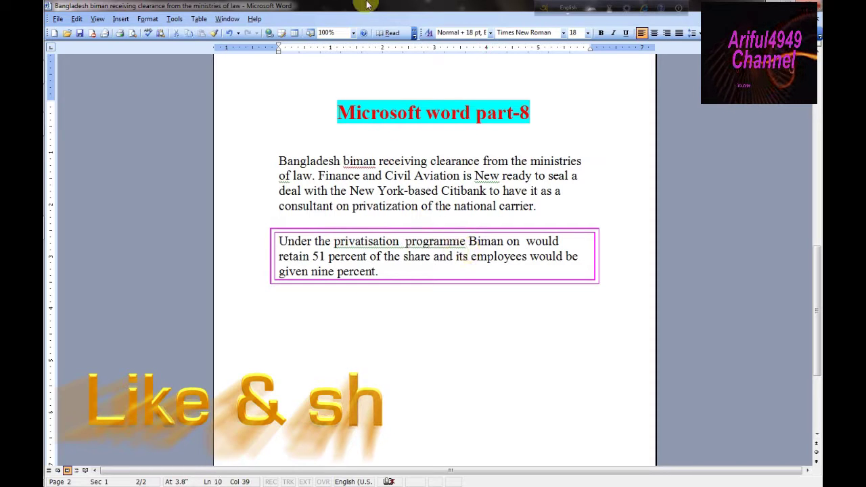
Look at Borders and Shading, then close it without changes
{"action": "left_click", "coordinate": [149, 19]}
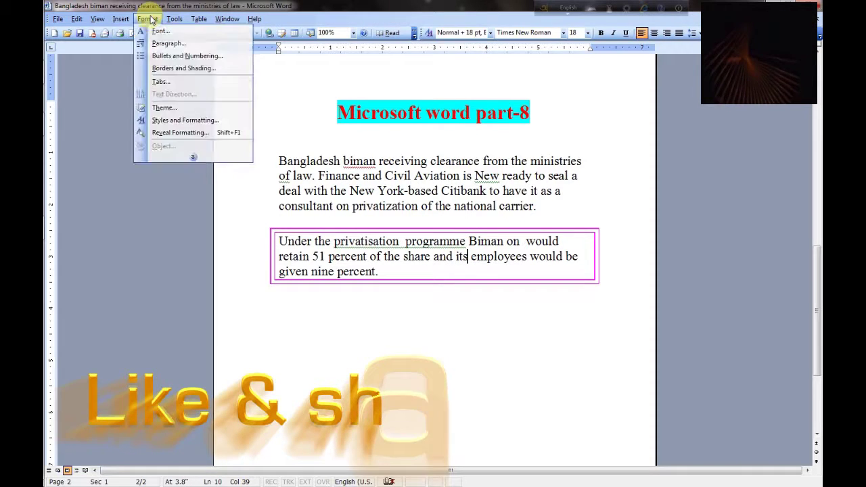
{"action": "left_click", "coordinate": [169, 68]}
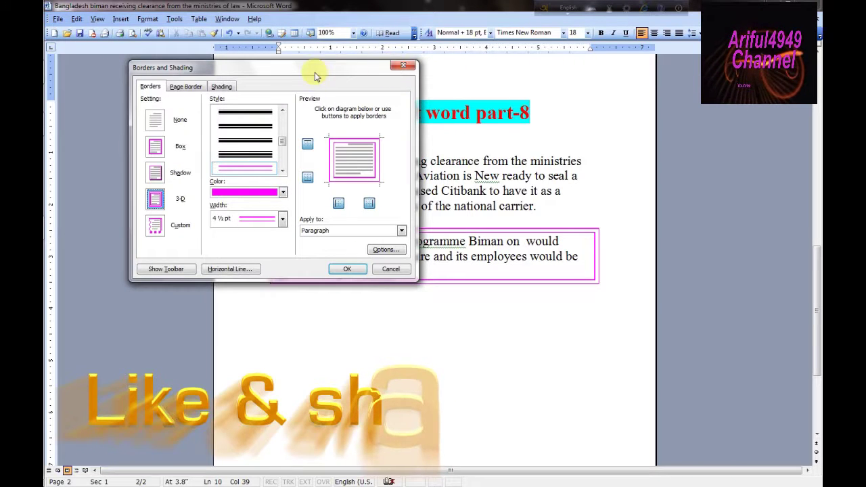
{"action": "left_click_drag", "start_coordinate": [315, 76], "coordinate": [367, 368]}
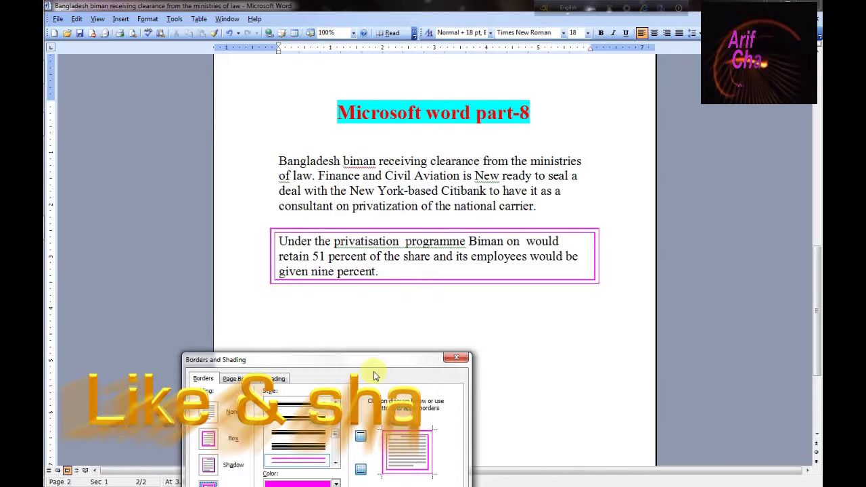
{"action": "left_click_drag", "start_coordinate": [375, 369], "coordinate": [270, 128]}
{"action": "key", "text": "Escape"}
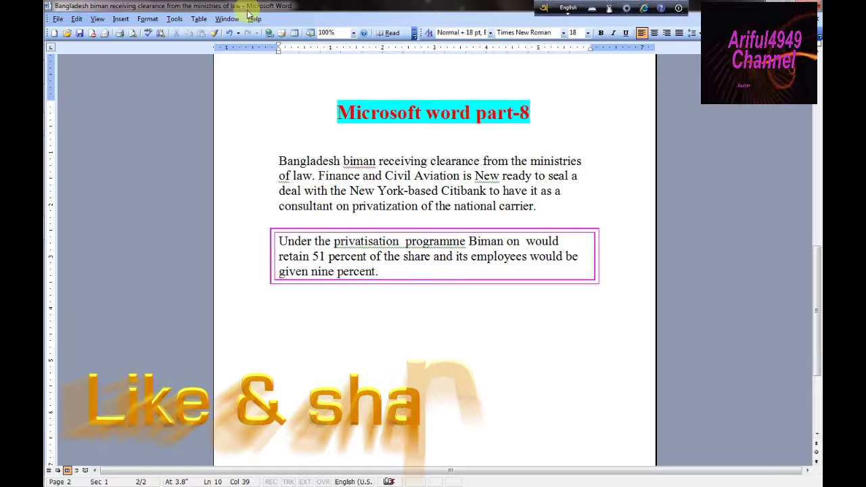
Reopen Borders and Shading and move the dialog aside
{"action": "left_click", "coordinate": [150, 19]}
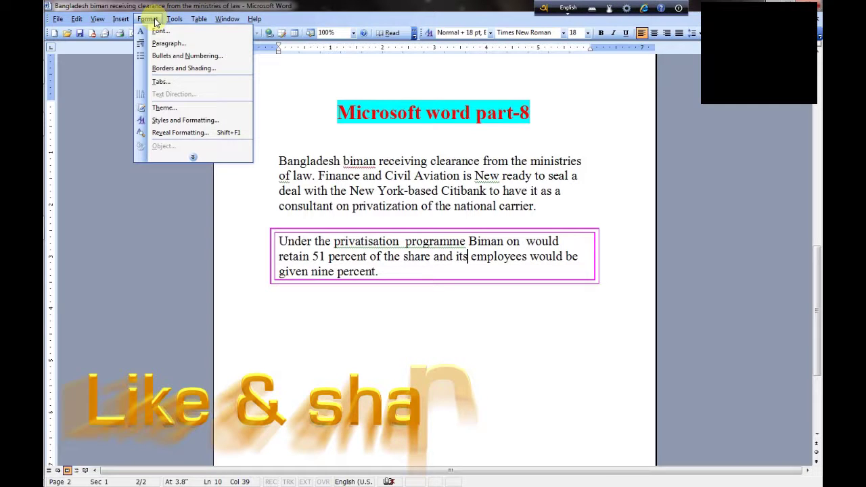
{"action": "left_click", "coordinate": [174, 69]}
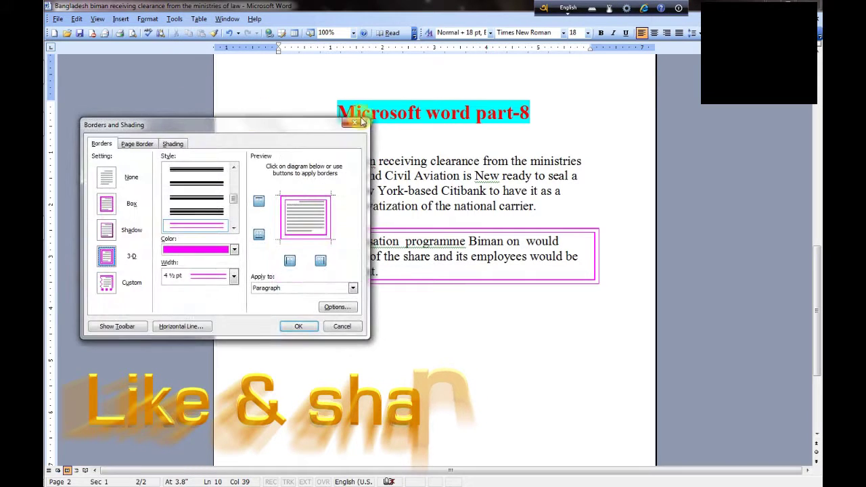
{"action": "left_click_drag", "start_coordinate": [247, 125], "coordinate": [459, 80]}
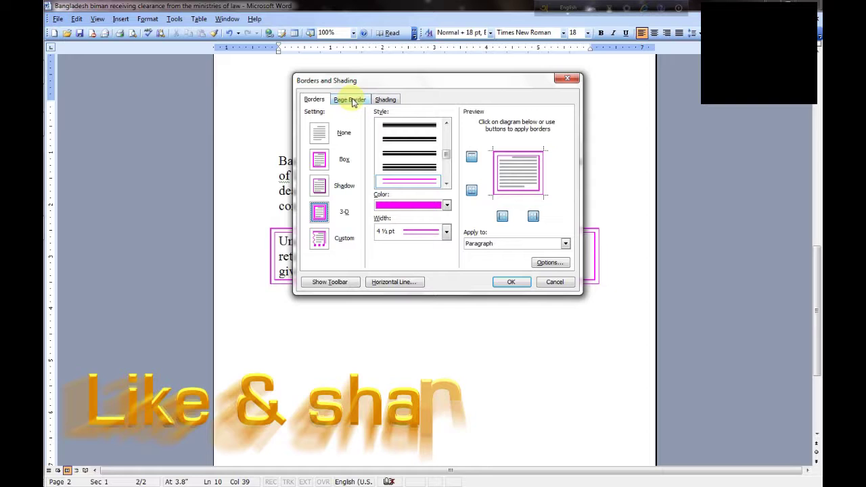
Give the whole page a plain Box page border
{"action": "left_click", "coordinate": [350, 100]}
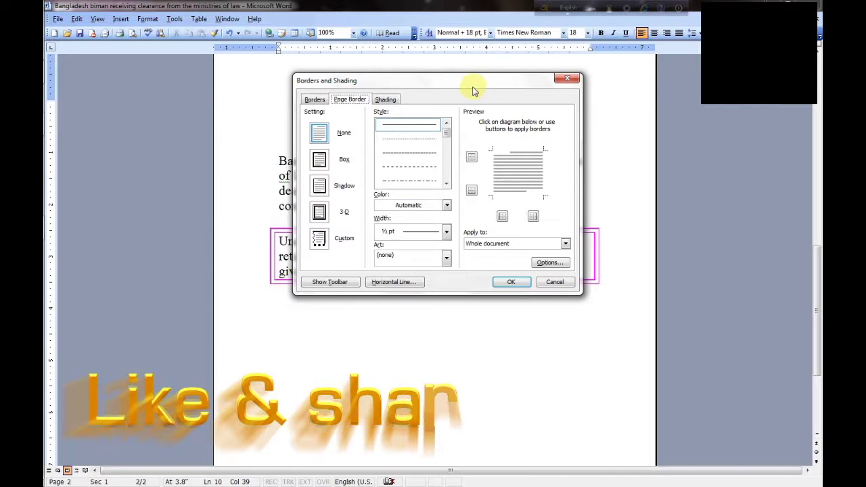
{"action": "left_click_drag", "start_coordinate": [474, 90], "coordinate": [488, 54]}
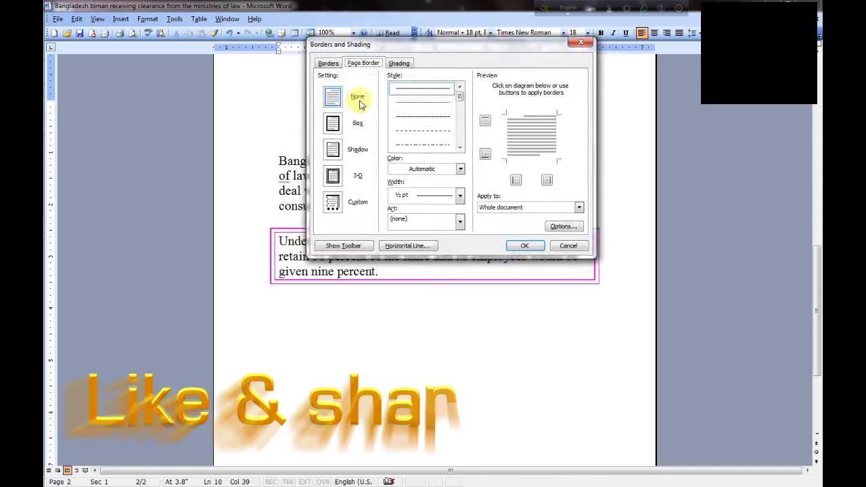
{"action": "left_click", "coordinate": [332, 125]}
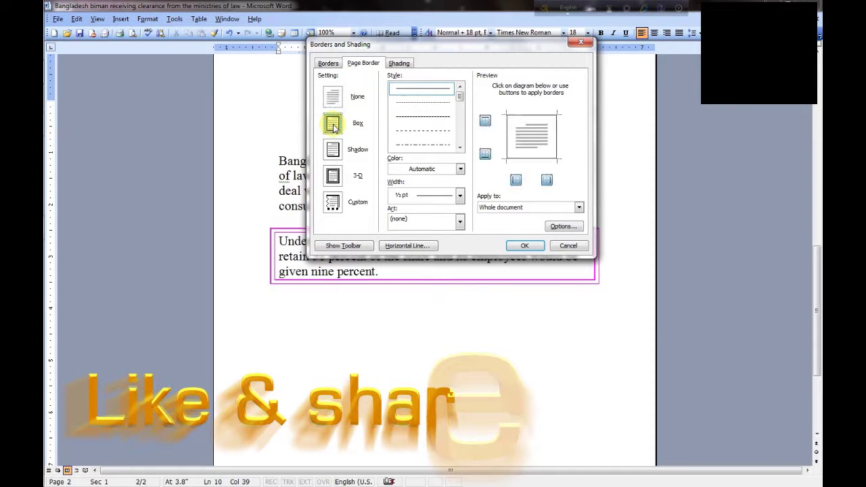
{"action": "left_click", "coordinate": [525, 245]}
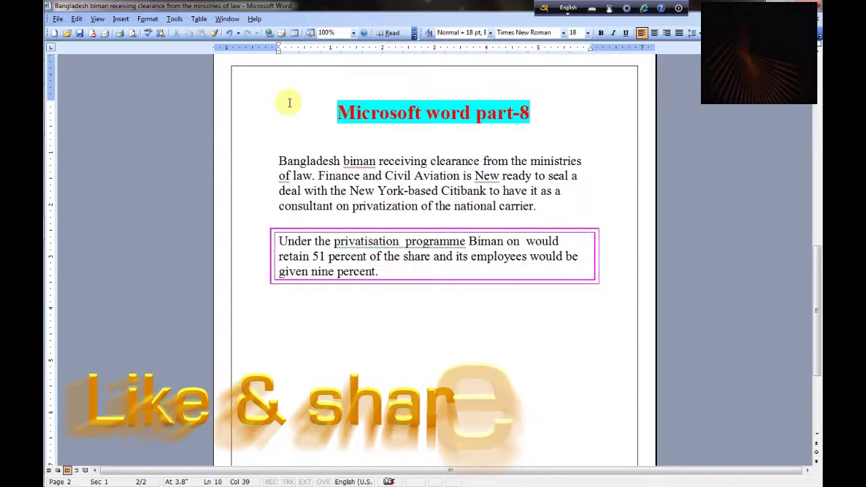
{"action": "scroll", "coordinate": [232, 117], "scroll_direction": "up", "scroll_amount": 2}
{"action": "scroll", "coordinate": [240, 128], "scroll_direction": "down", "scroll_amount": 2}
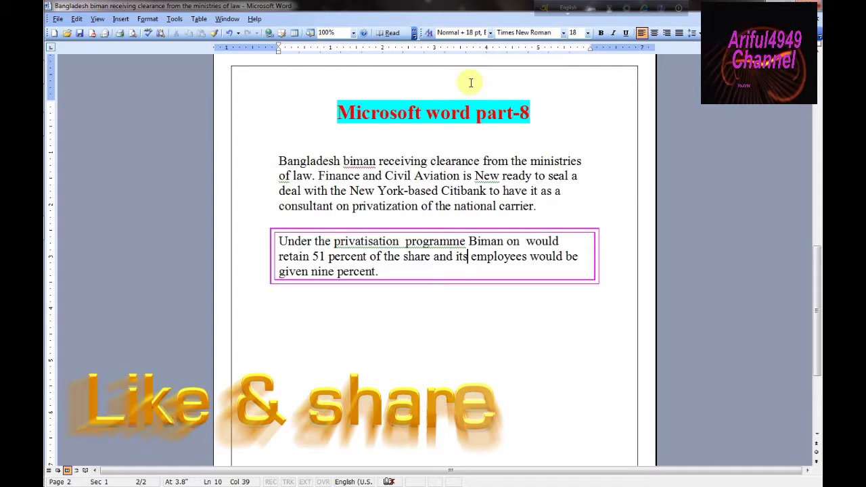
Switch the Box page border to the thick dashed line style
{"action": "left_click", "coordinate": [155, 25]}
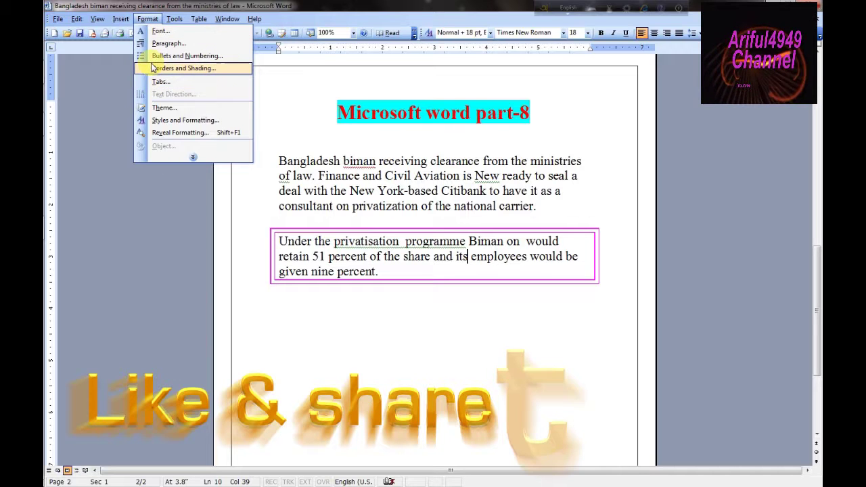
{"action": "left_click", "coordinate": [193, 69]}
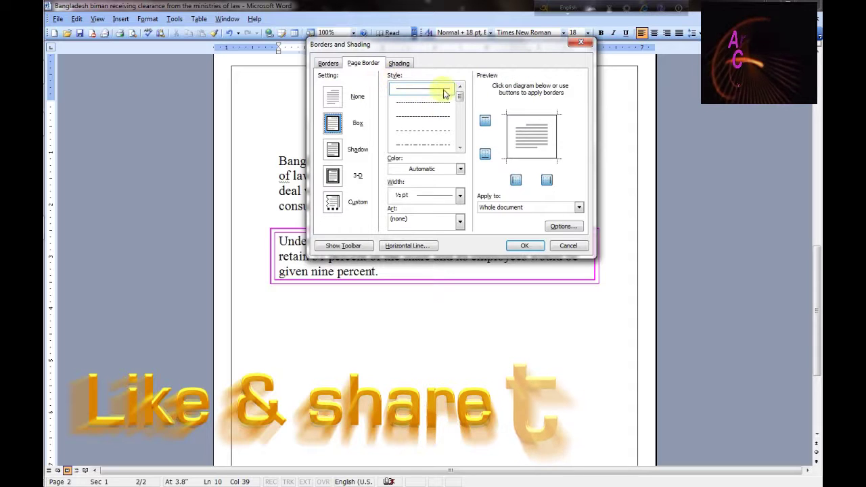
{"action": "left_click_drag", "start_coordinate": [463, 100], "coordinate": [460, 130]}
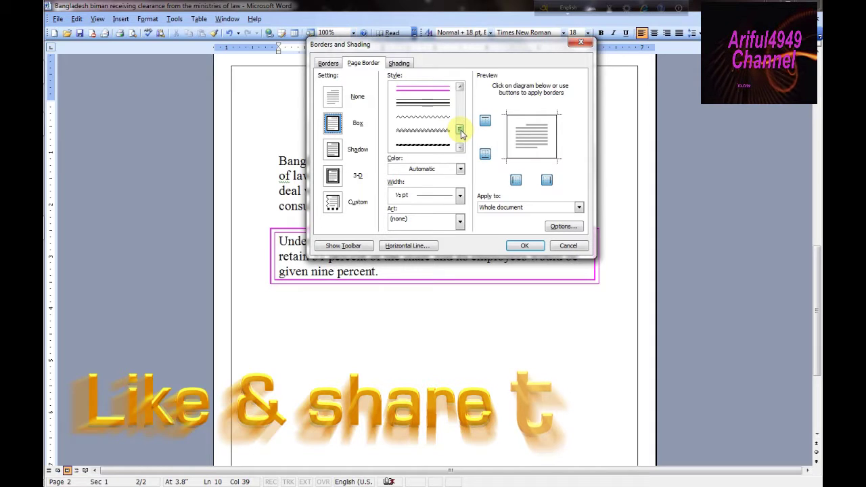
{"action": "left_click", "coordinate": [427, 144]}
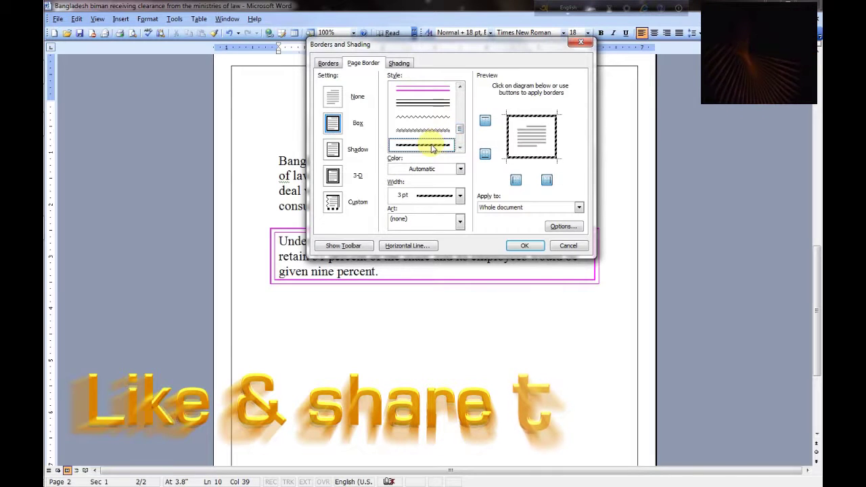
{"action": "left_click", "coordinate": [523, 245]}
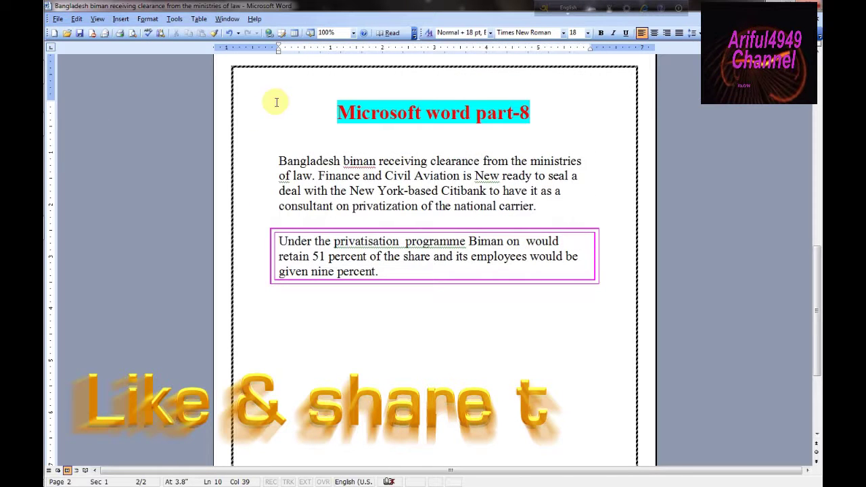
{"action": "scroll", "coordinate": [255, 108], "scroll_direction": "up", "scroll_amount": 1}
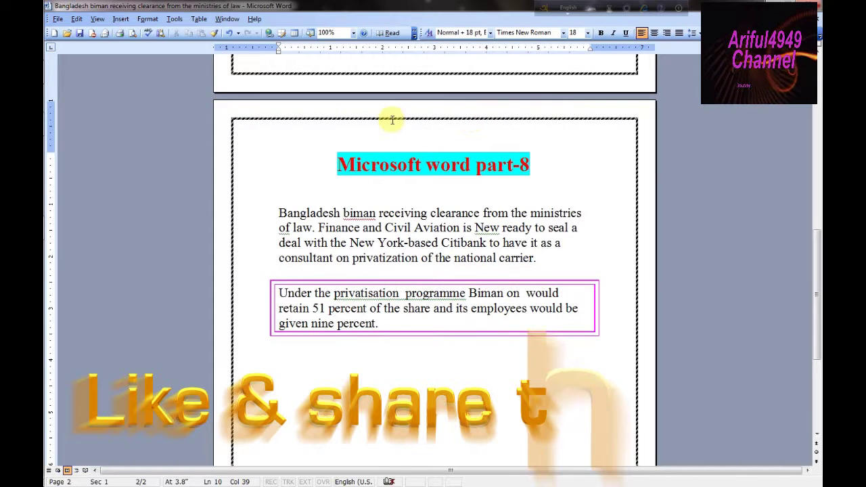
{"action": "scroll", "coordinate": [244, 134], "scroll_direction": "down", "scroll_amount": 1}
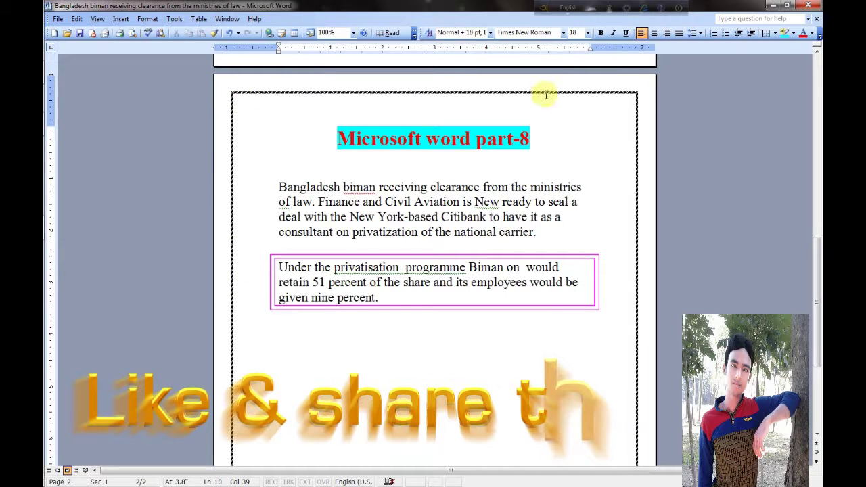
Change the dashed page border colour to Blue and check it on both pages
{"action": "left_click", "coordinate": [145, 19]}
{"action": "double_click", "coordinate": [146, 19]}
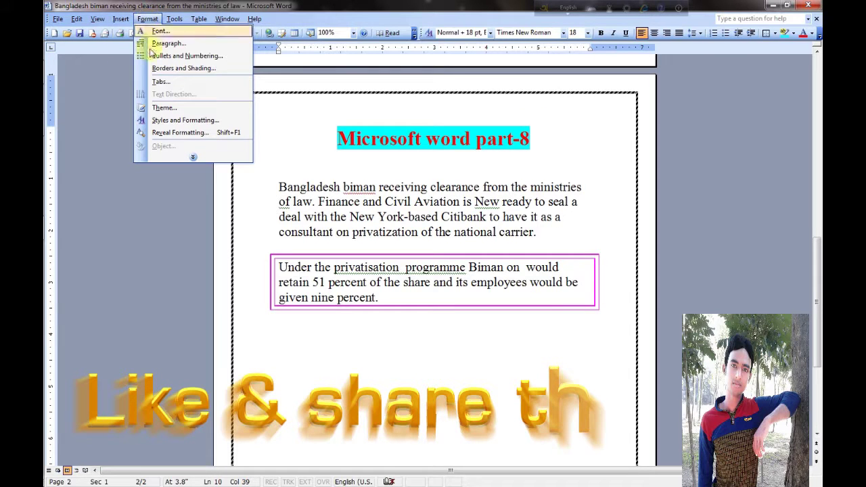
{"action": "left_click", "coordinate": [194, 69]}
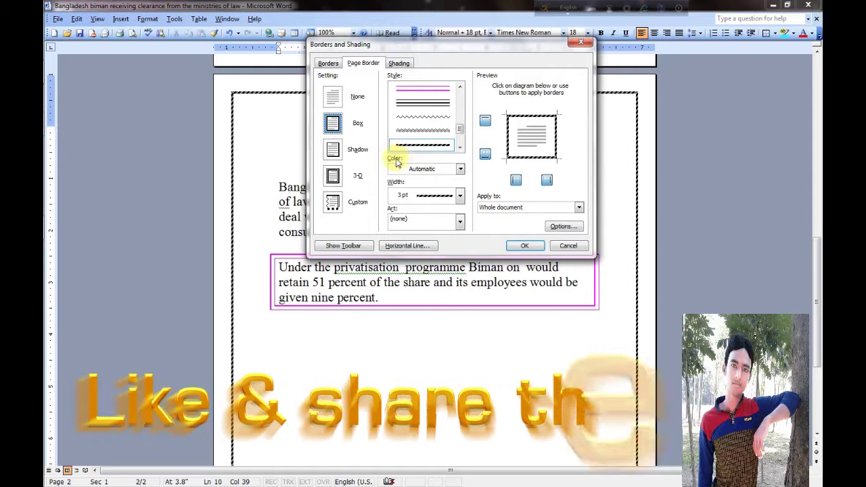
{"action": "left_click", "coordinate": [460, 170]}
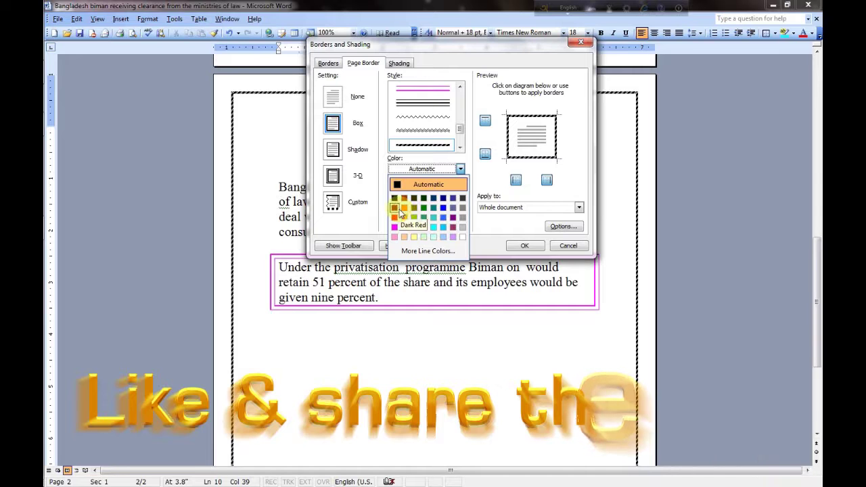
{"action": "left_click", "coordinate": [443, 207]}
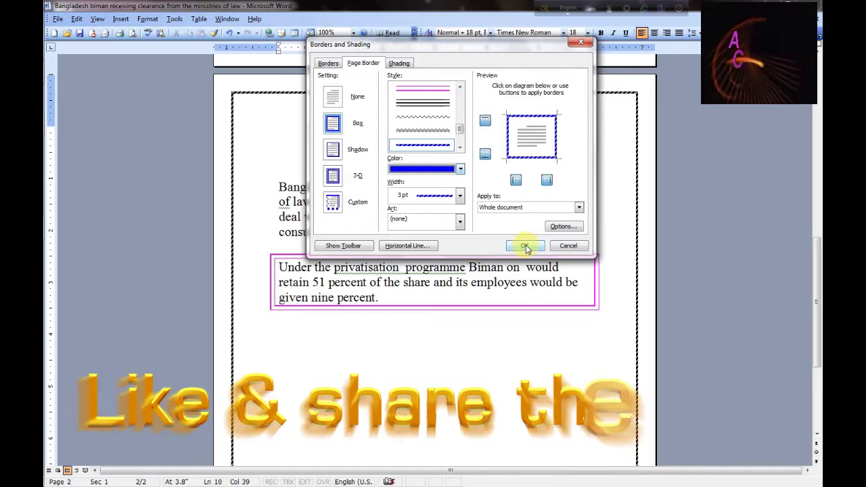
{"action": "left_click", "coordinate": [524, 247]}
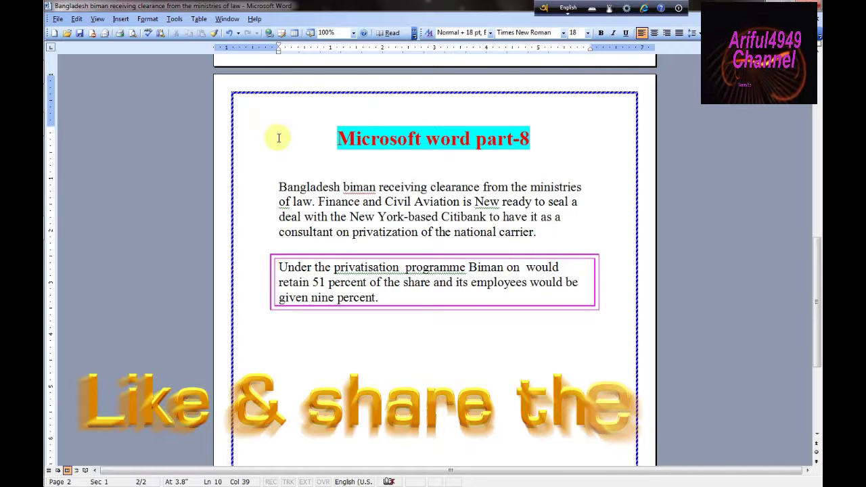
{"action": "scroll", "coordinate": [246, 115], "scroll_direction": "down", "scroll_amount": 1}
{"action": "scroll", "coordinate": [242, 132], "scroll_direction": "down", "scroll_amount": 2}
{"action": "scroll", "coordinate": [245, 176], "scroll_direction": "down", "scroll_amount": 2}
{"action": "scroll", "coordinate": [248, 176], "scroll_direction": "up", "scroll_amount": 1}
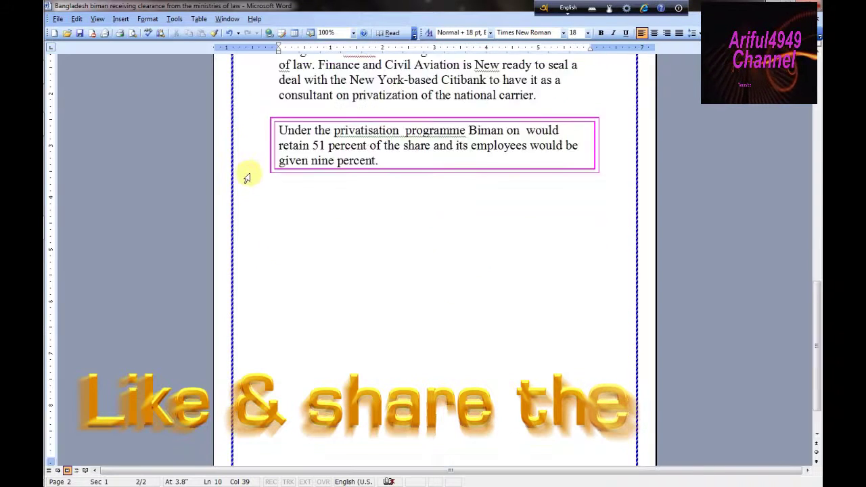
{"action": "scroll", "coordinate": [314, 137], "scroll_direction": "up", "scroll_amount": 3}
{"action": "scroll", "coordinate": [360, 145], "scroll_direction": "up", "scroll_amount": 3}
{"action": "scroll", "coordinate": [364, 183], "scroll_direction": "down", "scroll_amount": 2}
{"action": "scroll", "coordinate": [356, 216], "scroll_direction": "down", "scroll_amount": 3}
{"action": "scroll", "coordinate": [438, 231], "scroll_direction": "down", "scroll_amount": 2}
{"action": "scroll", "coordinate": [439, 234], "scroll_direction": "down", "scroll_amount": 3}
{"action": "scroll", "coordinate": [438, 234], "scroll_direction": "up", "scroll_amount": 3}
{"action": "scroll", "coordinate": [434, 231], "scroll_direction": "up", "scroll_amount": 2}
{"action": "scroll", "coordinate": [430, 223], "scroll_direction": "up", "scroll_amount": 3}
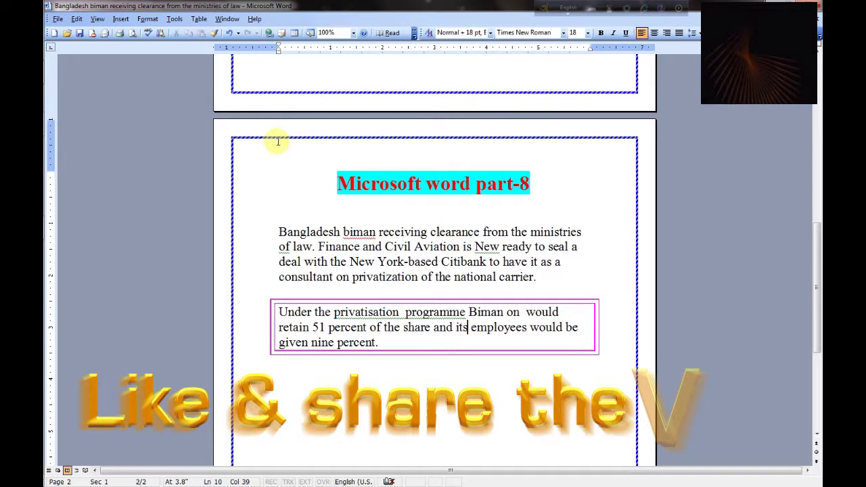
In Page Border settings, keep the 3 pt width, skip border art, and choose a plain solid line style
{"action": "left_click", "coordinate": [149, 19]}
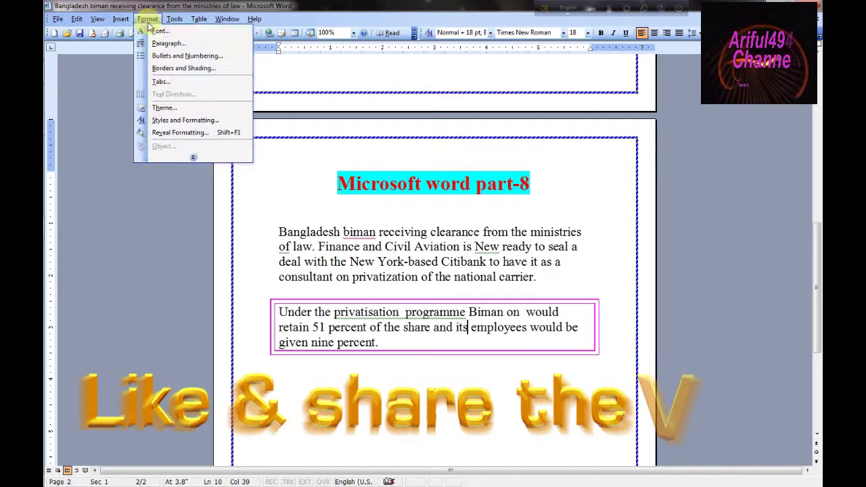
{"action": "left_click", "coordinate": [165, 67]}
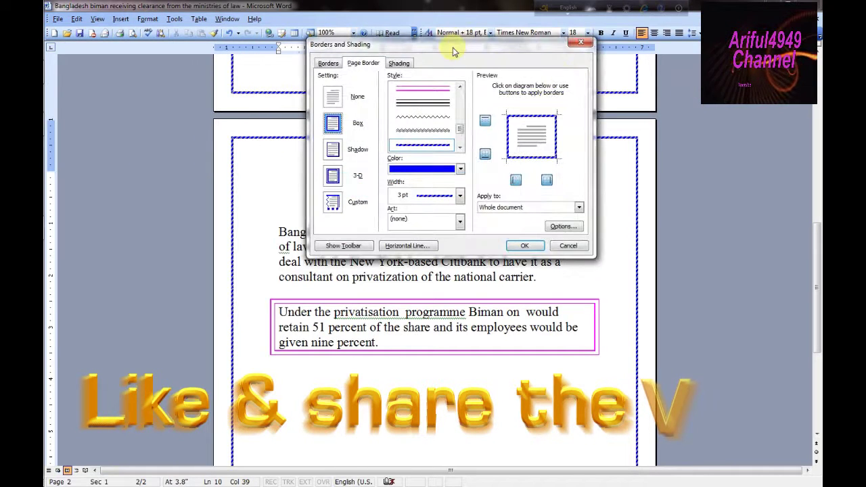
{"action": "left_click_drag", "start_coordinate": [453, 47], "coordinate": [328, 56]}
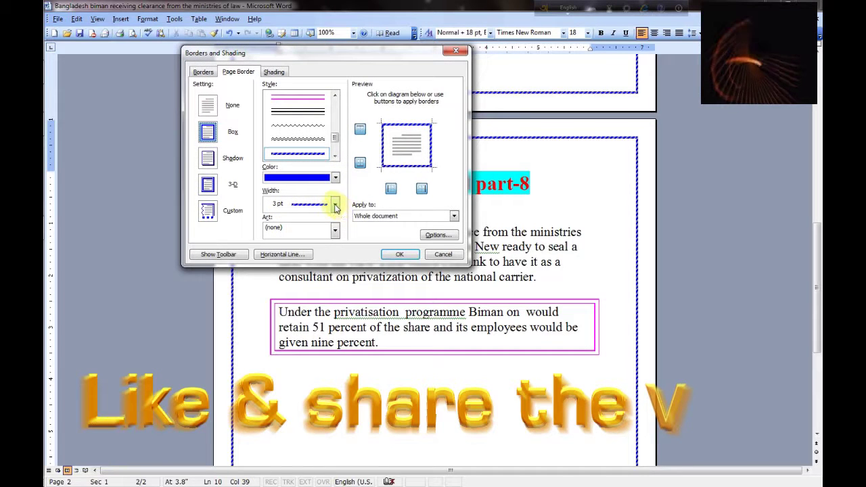
{"action": "left_click", "coordinate": [335, 205]}
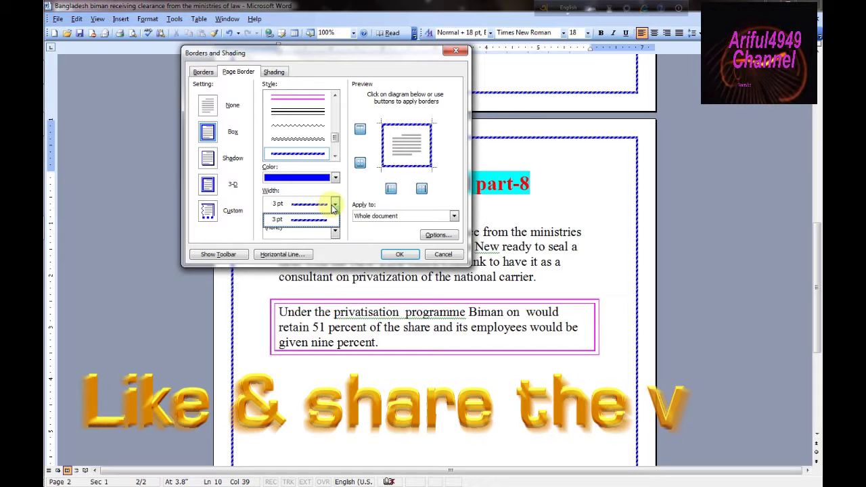
{"action": "left_click", "coordinate": [321, 219]}
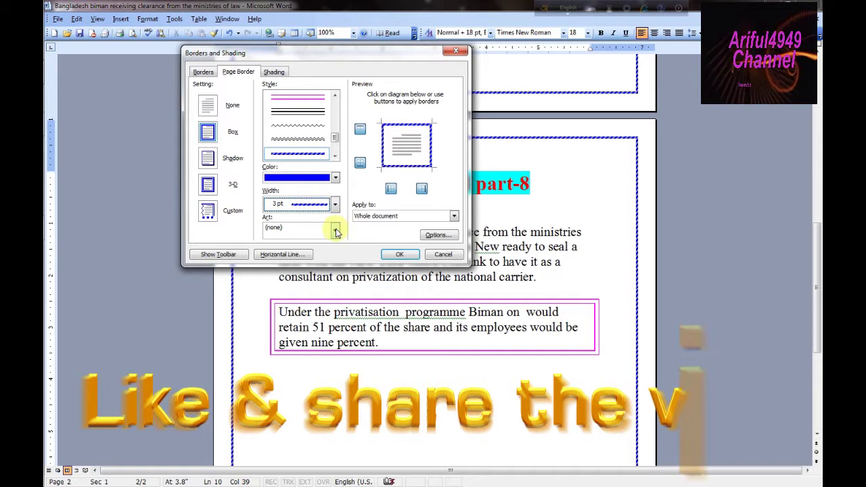
{"action": "left_click", "coordinate": [335, 228]}
{"action": "left_click", "coordinate": [455, 276]}
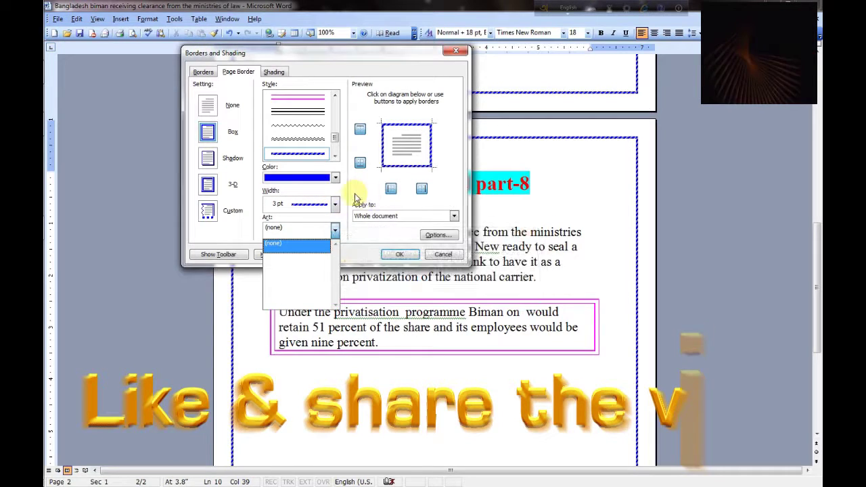
{"action": "left_click", "coordinate": [333, 140]}
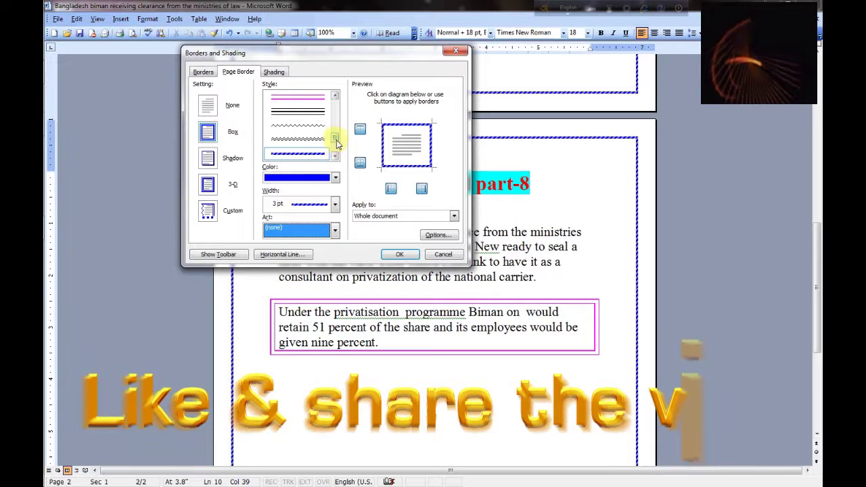
{"action": "left_click_drag", "start_coordinate": [335, 138], "coordinate": [335, 147]}
{"action": "left_click", "coordinate": [293, 115]}
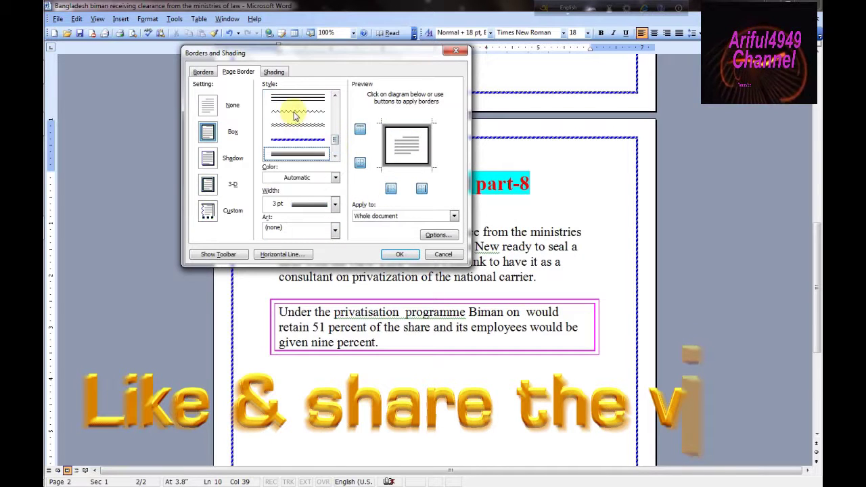
{"action": "left_click", "coordinate": [297, 154]}
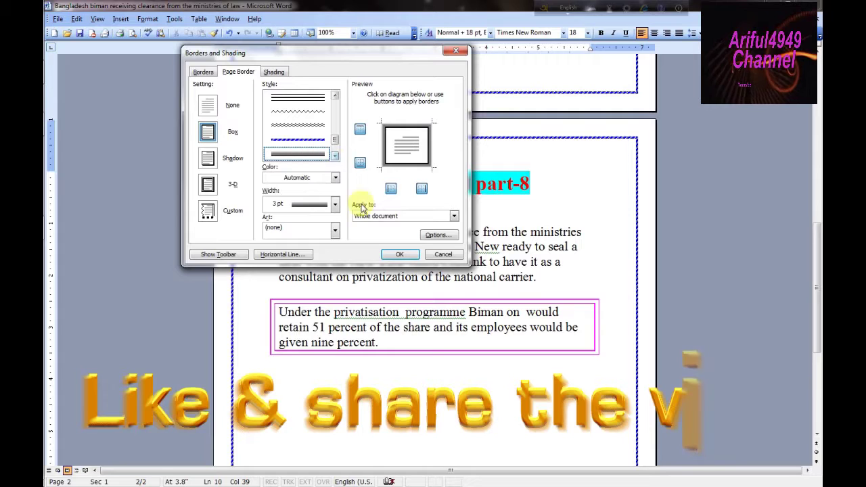
Apply the plain solid 3 pt page border to the document
{"action": "left_click", "coordinate": [400, 255]}
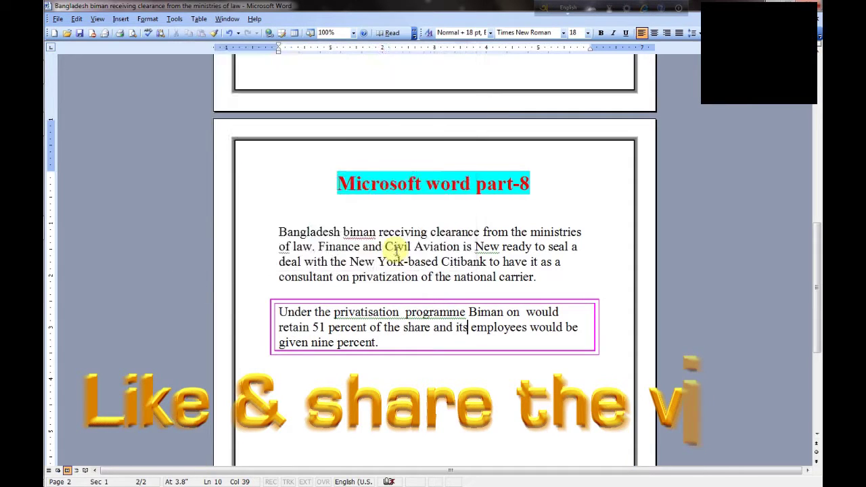
{"action": "left_click", "coordinate": [427, 138]}
{"action": "scroll", "coordinate": [423, 140], "scroll_direction": "down", "scroll_amount": 1}
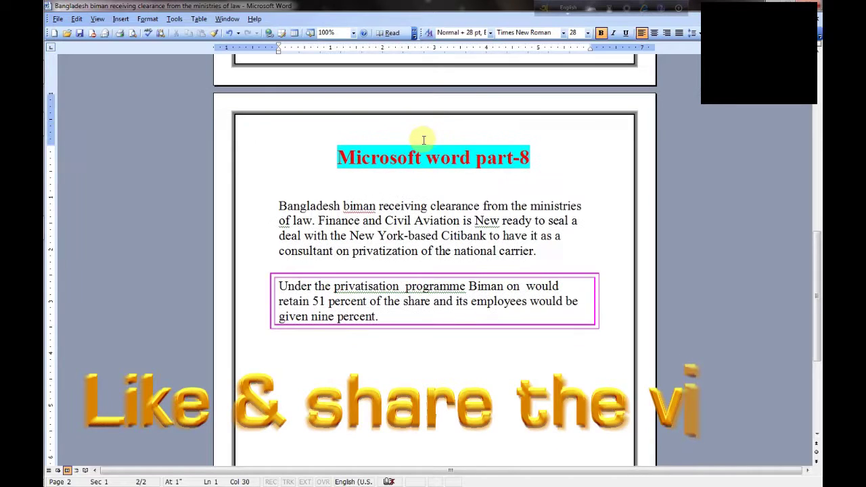
Change the page border colour to dark blue
{"action": "left_click", "coordinate": [147, 19]}
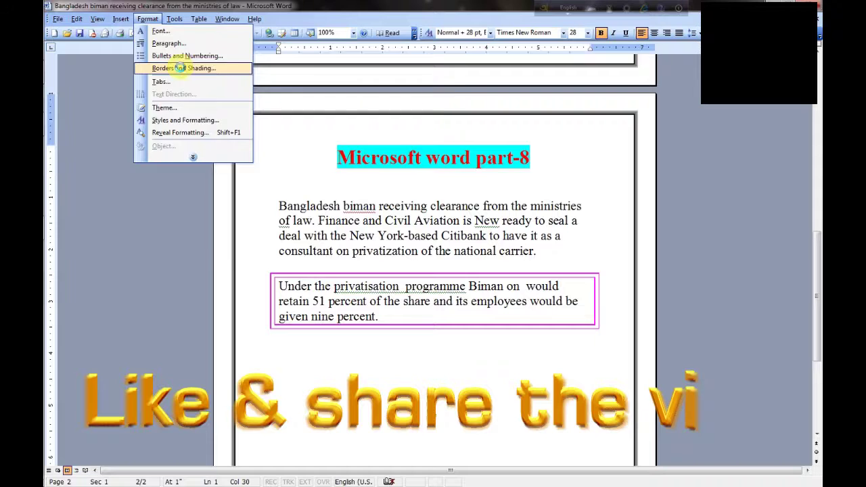
{"action": "left_click", "coordinate": [182, 67]}
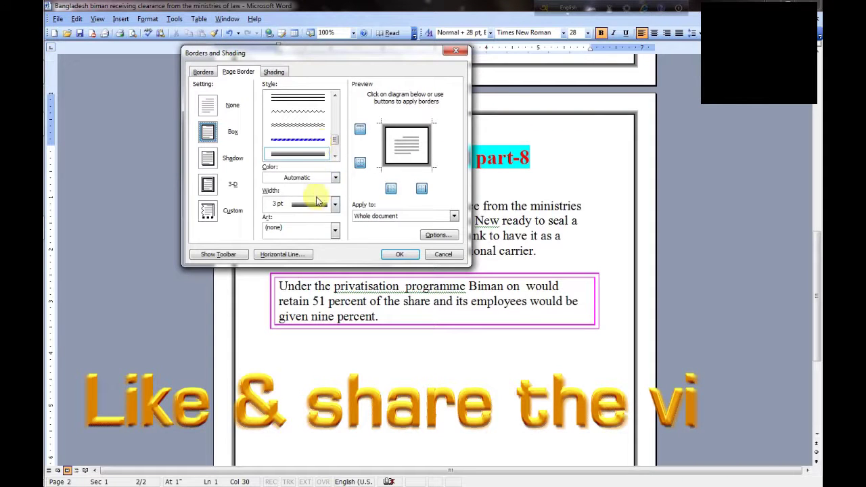
{"action": "left_click", "coordinate": [335, 177]}
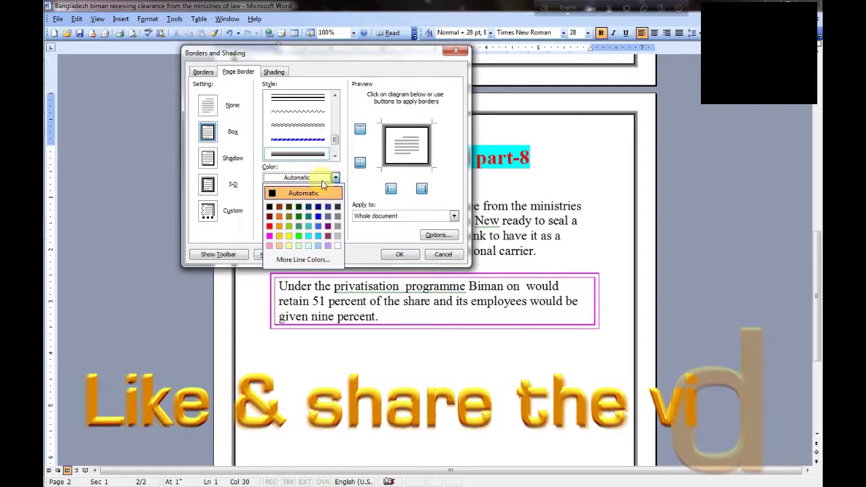
{"action": "left_click", "coordinate": [318, 217]}
{"action": "left_click", "coordinate": [398, 254]}
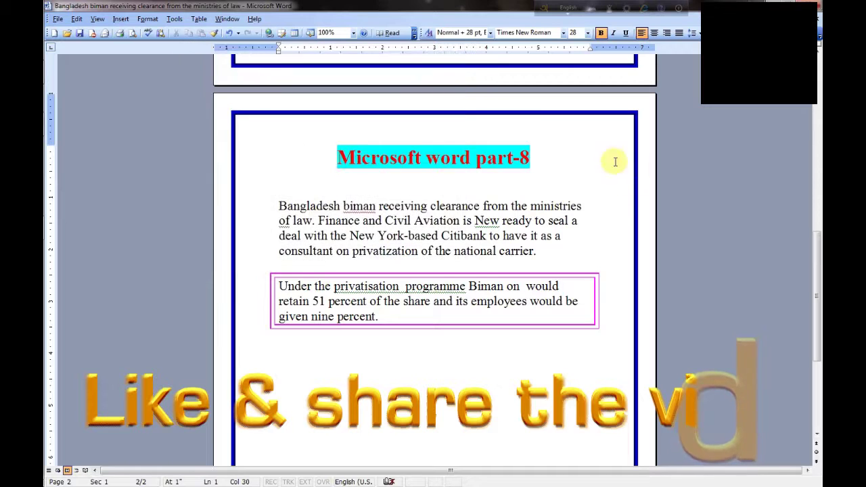
{"action": "left_click", "coordinate": [295, 157]}
{"action": "scroll", "coordinate": [580, 166], "scroll_direction": "down", "scroll_amount": 2}
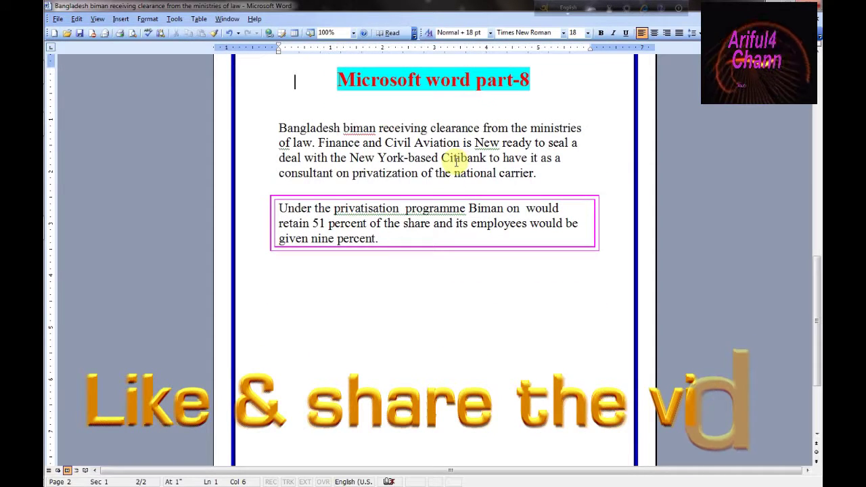
{"action": "scroll", "coordinate": [433, 110], "scroll_direction": "up", "scroll_amount": 1}
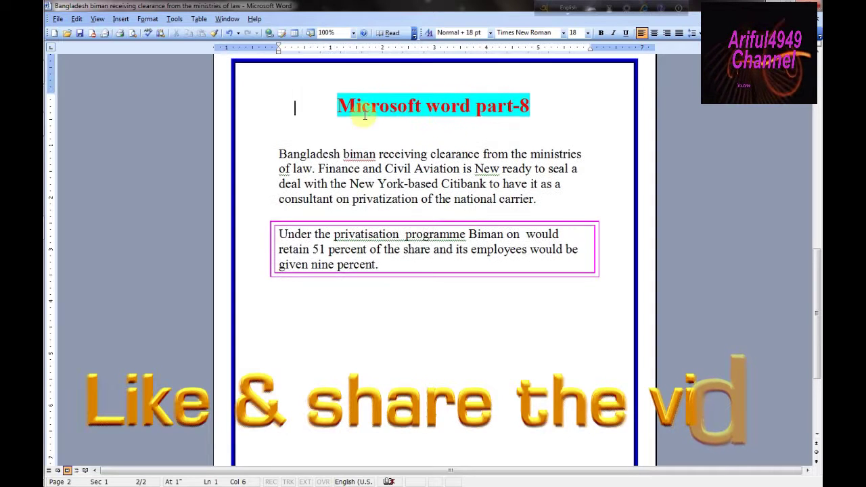
{"action": "left_click_drag", "start_coordinate": [281, 107], "coordinate": [474, 107]}
{"action": "left_click", "coordinate": [400, 122]}
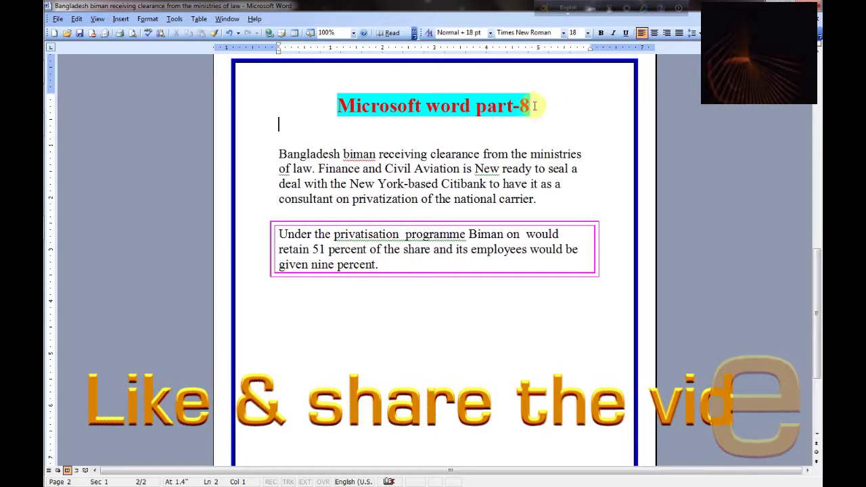
{"action": "left_click_drag", "start_coordinate": [535, 105], "coordinate": [390, 107]}
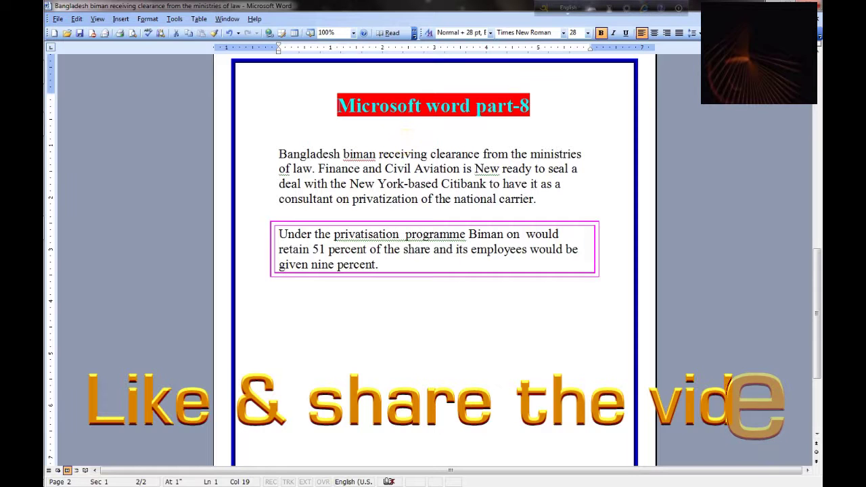
{"action": "left_click", "coordinate": [406, 138]}
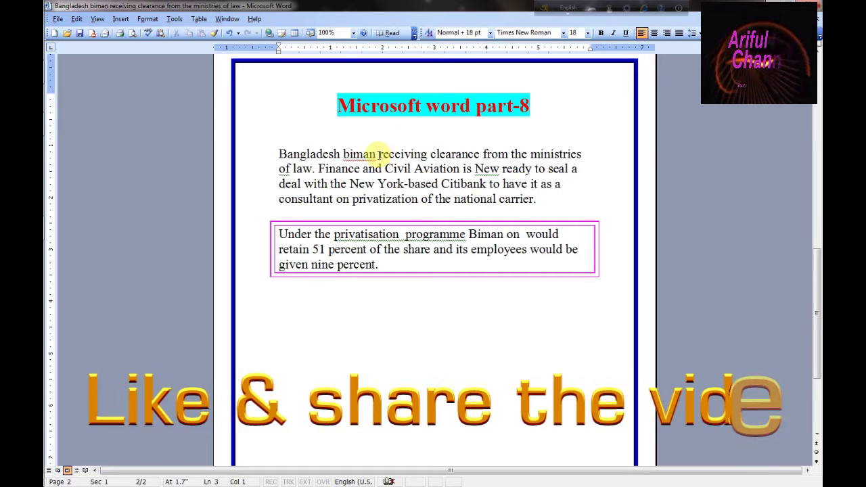
{"action": "left_click_drag", "start_coordinate": [379, 154], "coordinate": [423, 154]}
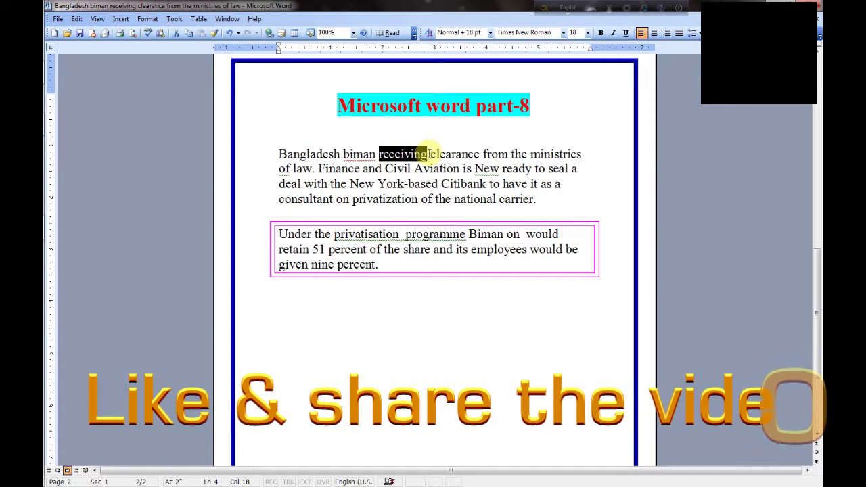
Select the word 'receiving' and bring up the Shading tab of Borders and Shading
{"action": "left_click", "coordinate": [402, 153]}
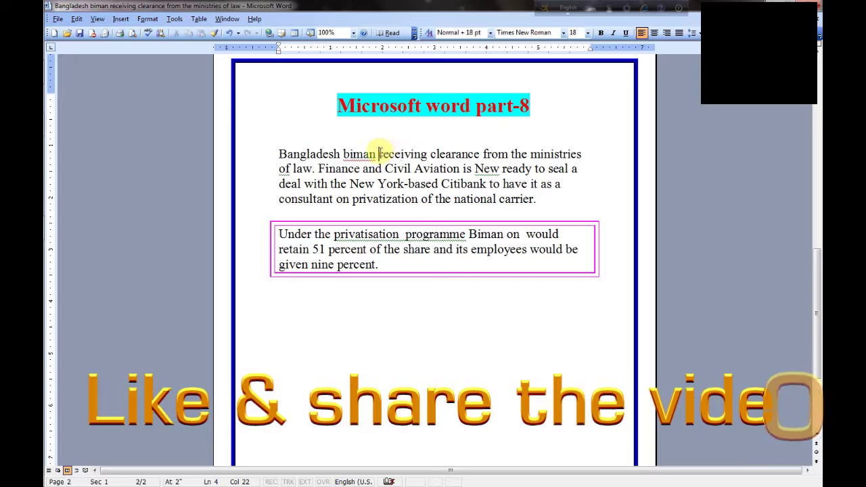
{"action": "left_click_drag", "start_coordinate": [380, 152], "coordinate": [419, 153]}
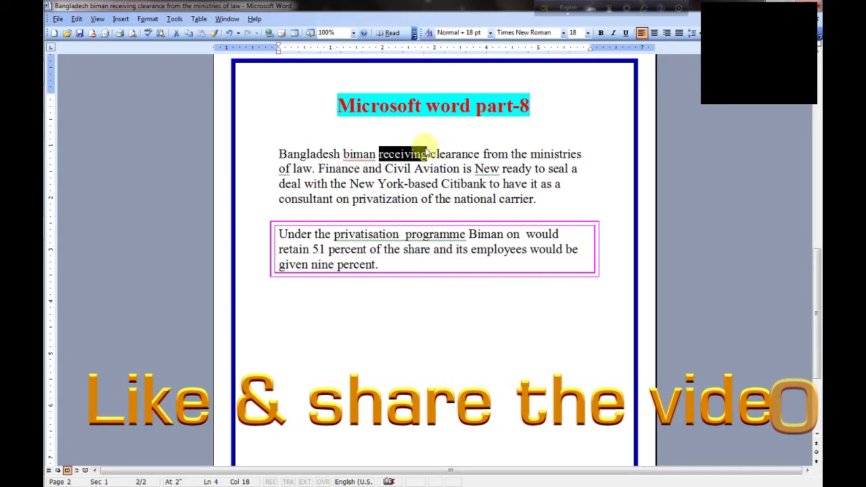
{"action": "left_click", "coordinate": [149, 19]}
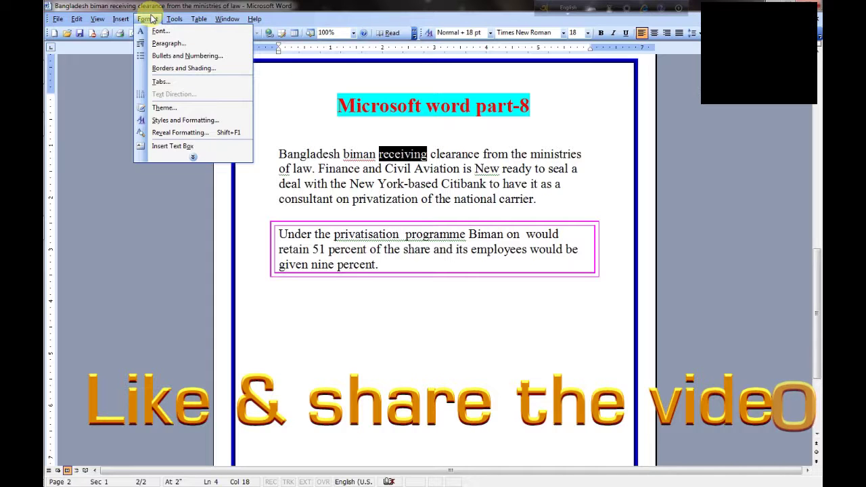
{"action": "left_click", "coordinate": [181, 69]}
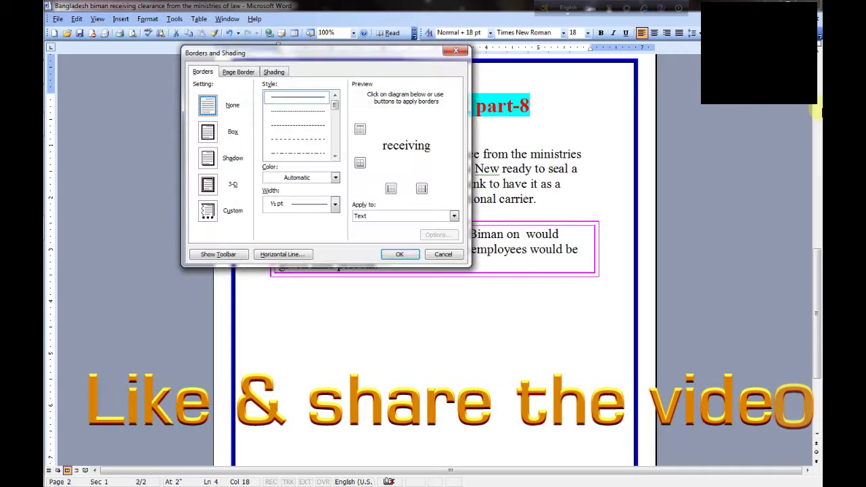
{"action": "left_click", "coordinate": [279, 76]}
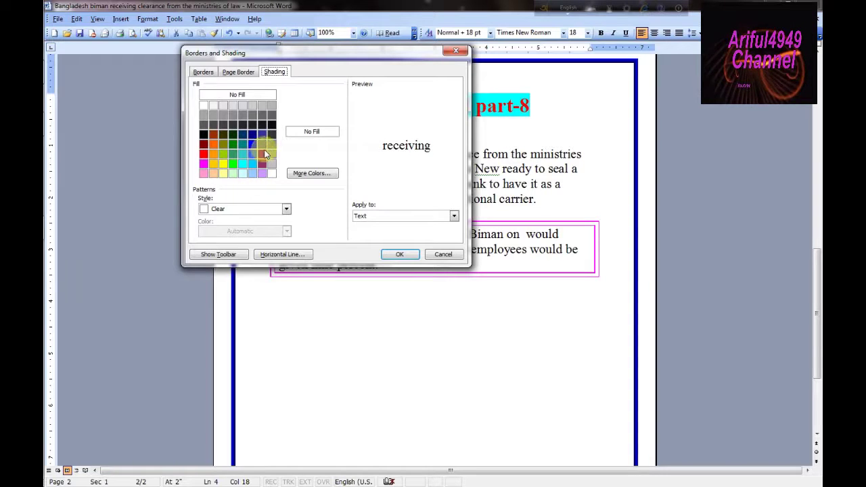
Preview several fill colours behind 'receiving', then apply Aqua shading to it
{"action": "left_click", "coordinate": [263, 147]}
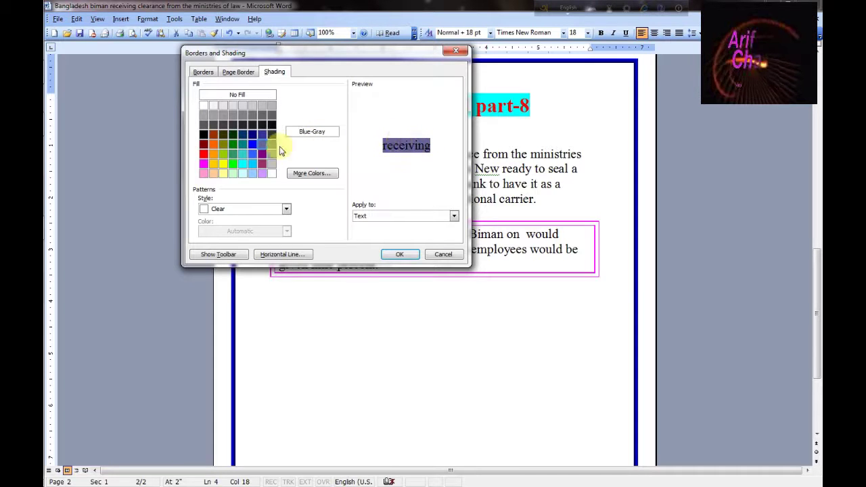
{"action": "left_click", "coordinate": [263, 156]}
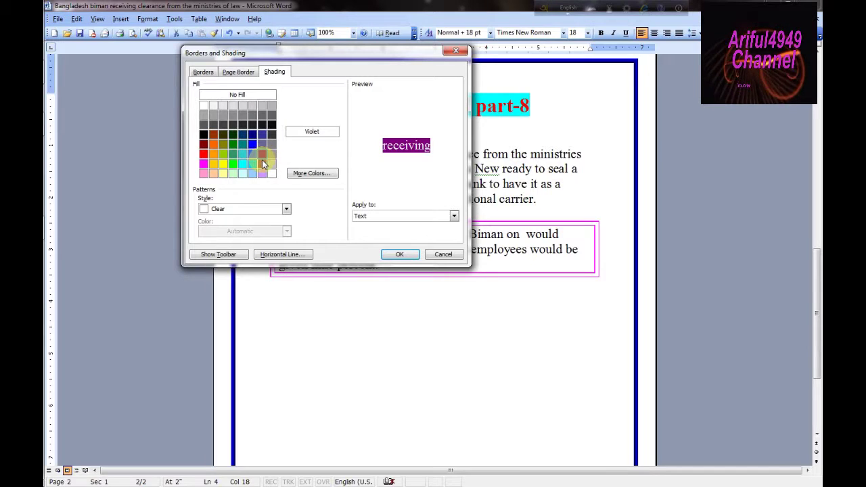
{"action": "left_click", "coordinate": [205, 154]}
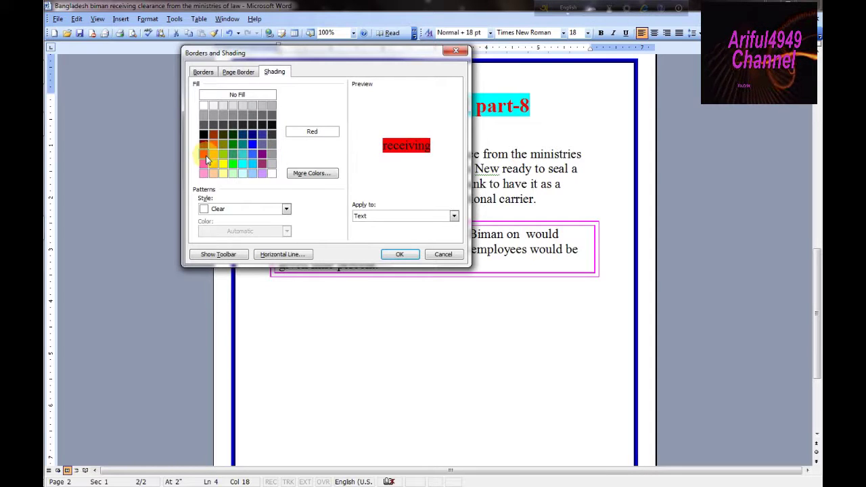
{"action": "left_click", "coordinate": [205, 165]}
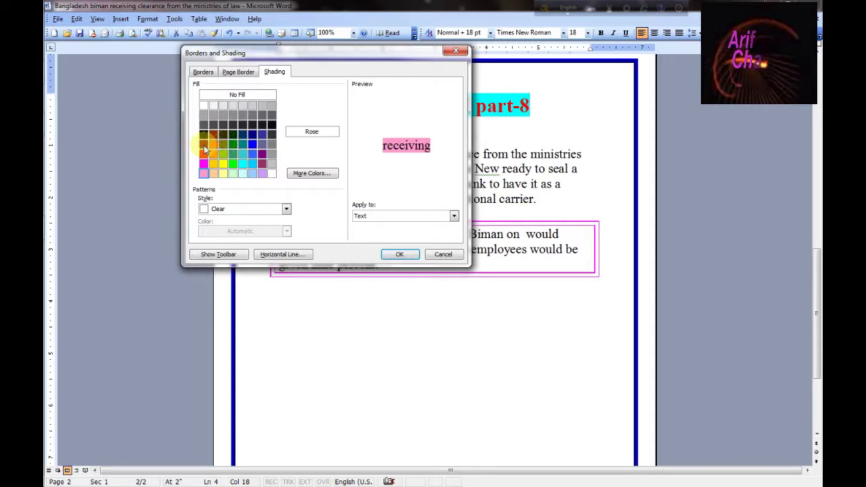
{"action": "left_click", "coordinate": [204, 144]}
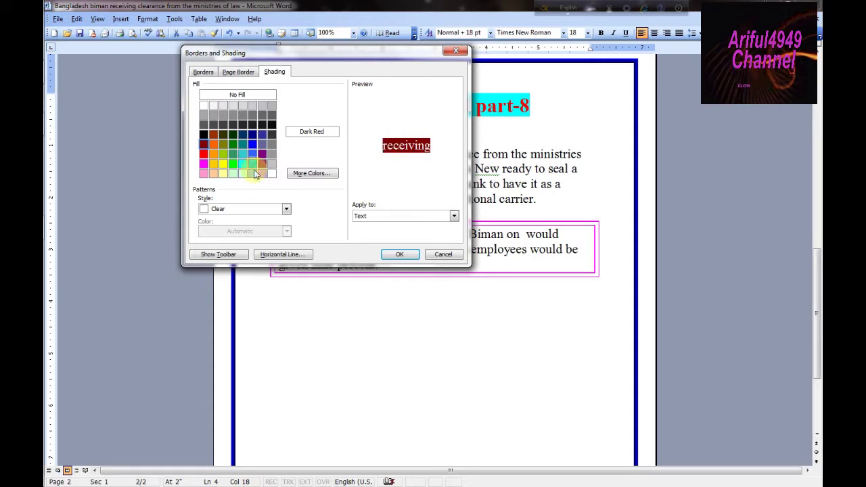
{"action": "left_click", "coordinate": [253, 165]}
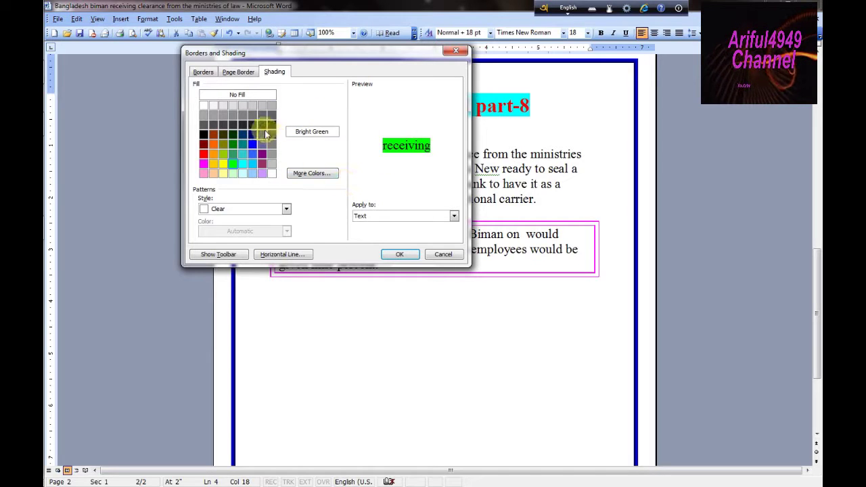
{"action": "left_click", "coordinate": [272, 125]}
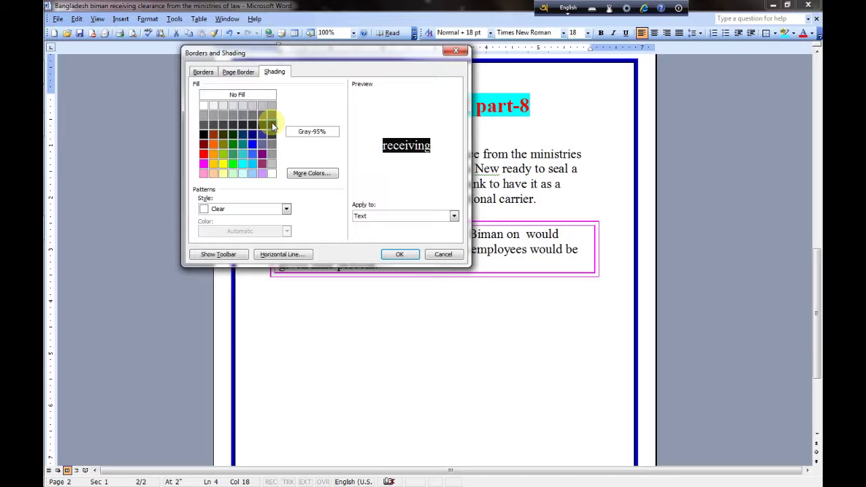
{"action": "left_click", "coordinate": [222, 157]}
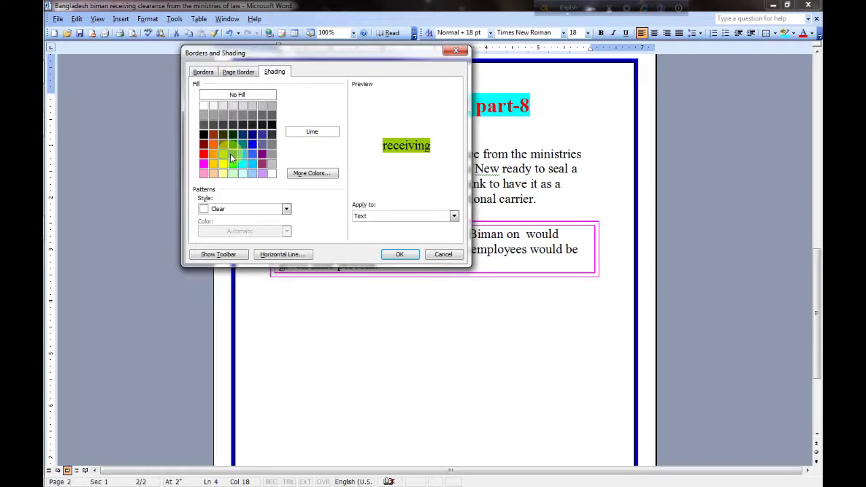
{"action": "left_click", "coordinate": [232, 156]}
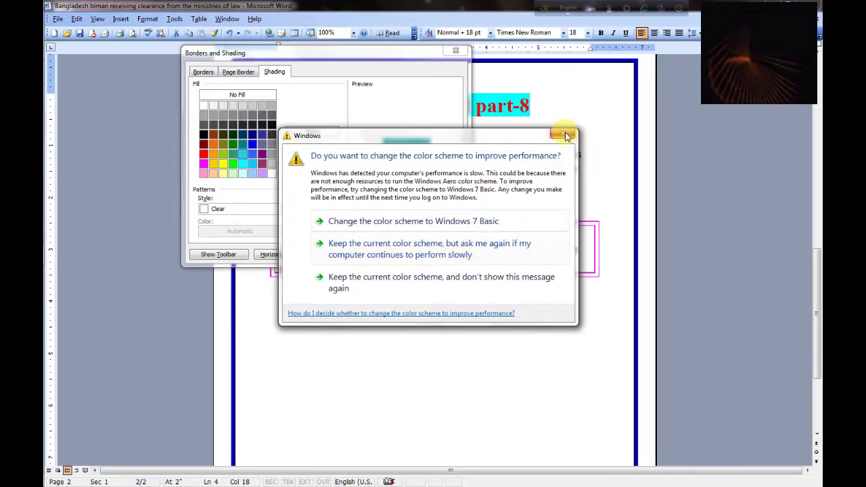
{"action": "left_click", "coordinate": [566, 137]}
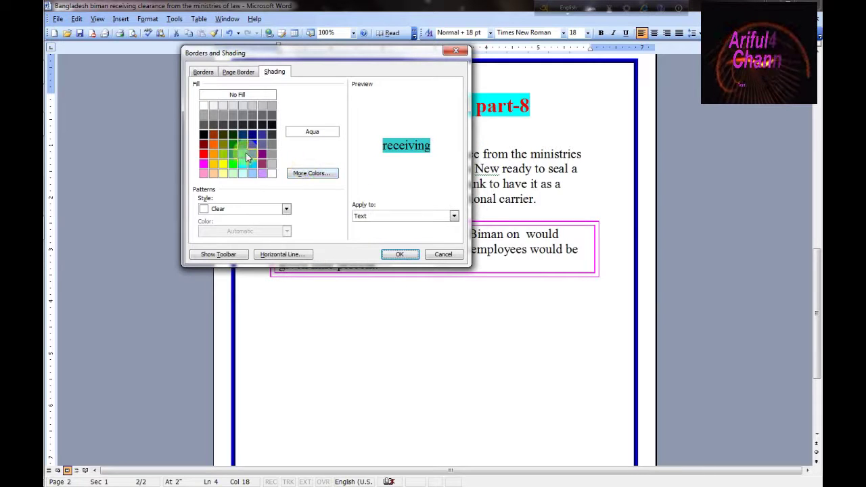
{"action": "left_click", "coordinate": [394, 253]}
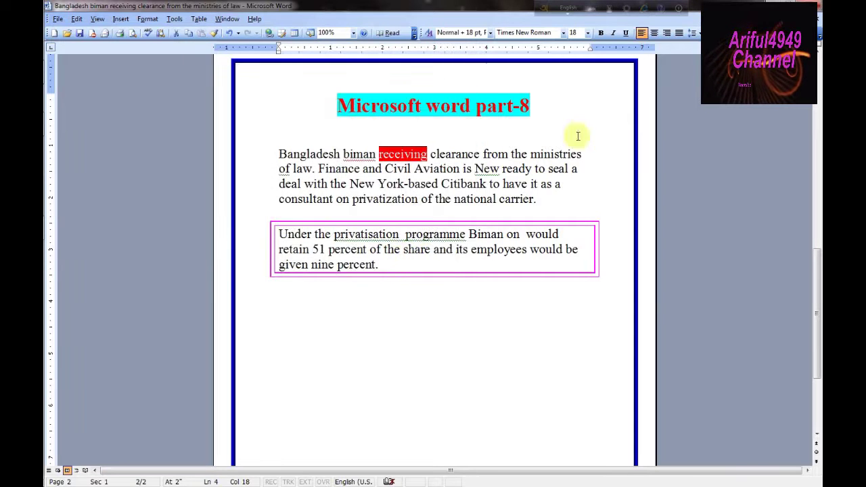
{"action": "left_click", "coordinate": [433, 136]}
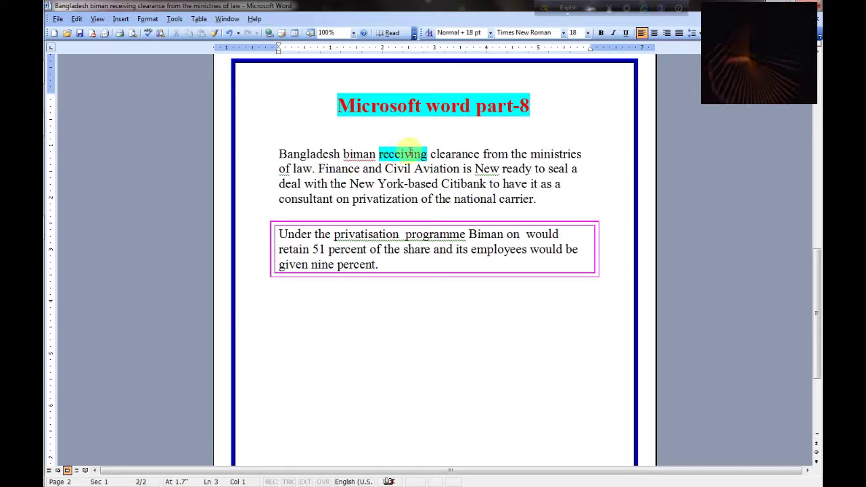
{"action": "left_click_drag", "start_coordinate": [391, 155], "coordinate": [434, 154]}
{"action": "left_click", "coordinate": [443, 142]}
{"action": "left_click_drag", "start_coordinate": [342, 154], "coordinate": [481, 154]}
{"action": "left_click", "coordinate": [412, 142]}
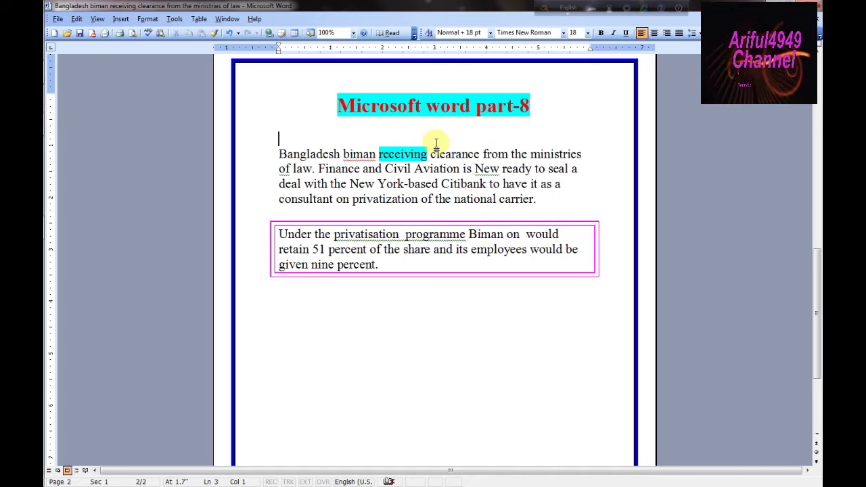
{"action": "scroll", "coordinate": [414, 157], "scroll_direction": "down", "scroll_amount": 1}
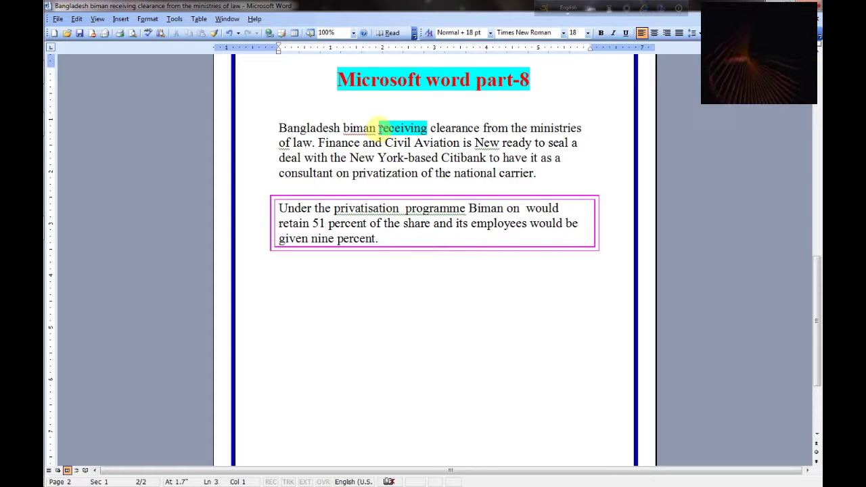
Give 'receiving' a 5% pattern style in Pink over its turquoise shading
{"action": "left_click_drag", "start_coordinate": [379, 127], "coordinate": [438, 122]}
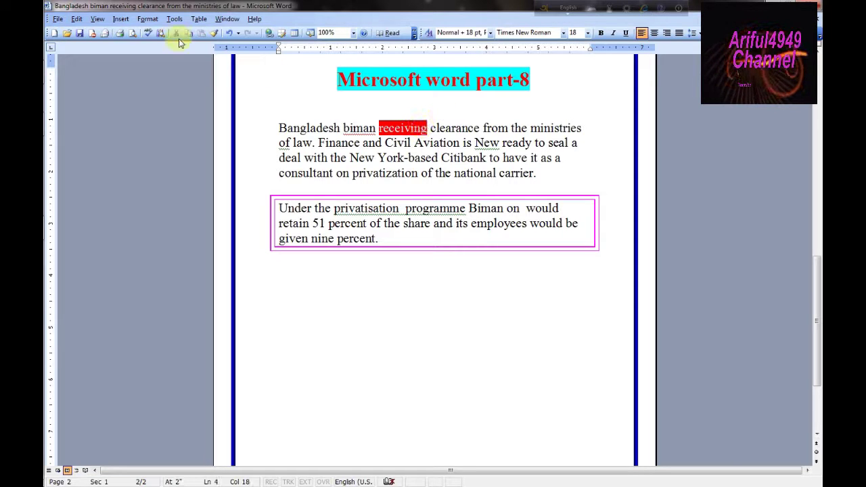
{"action": "left_click", "coordinate": [147, 19]}
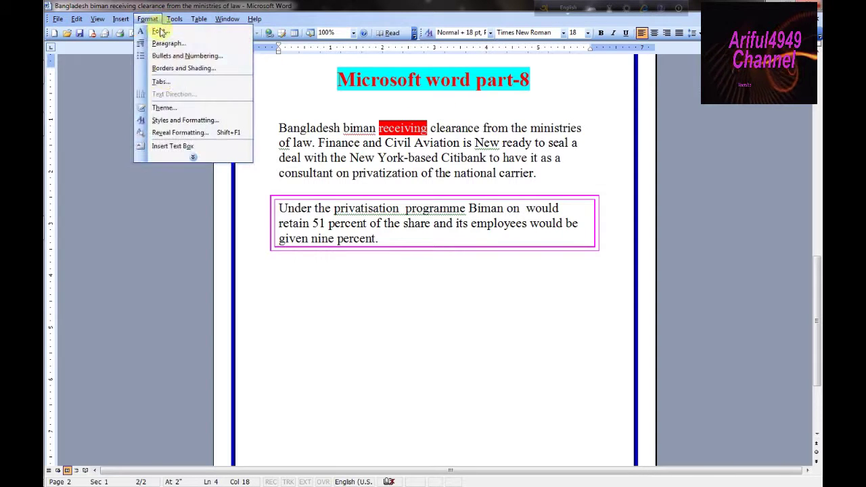
{"action": "left_click", "coordinate": [180, 68]}
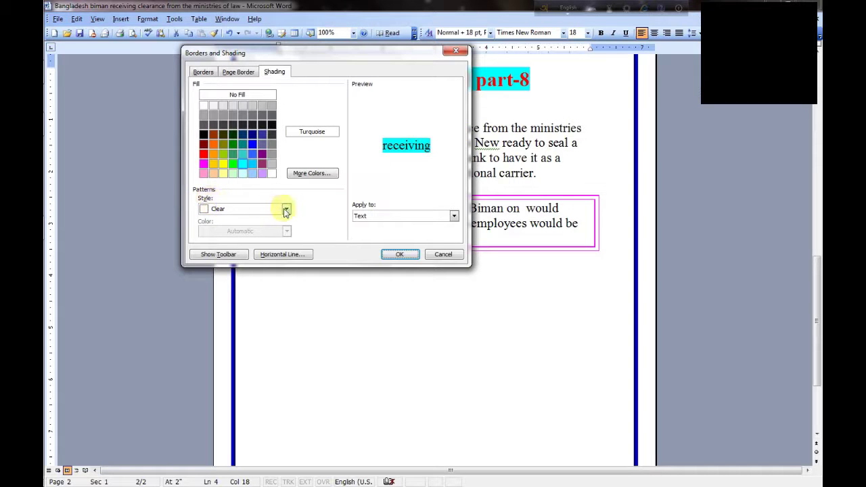
{"action": "left_click", "coordinate": [288, 210]}
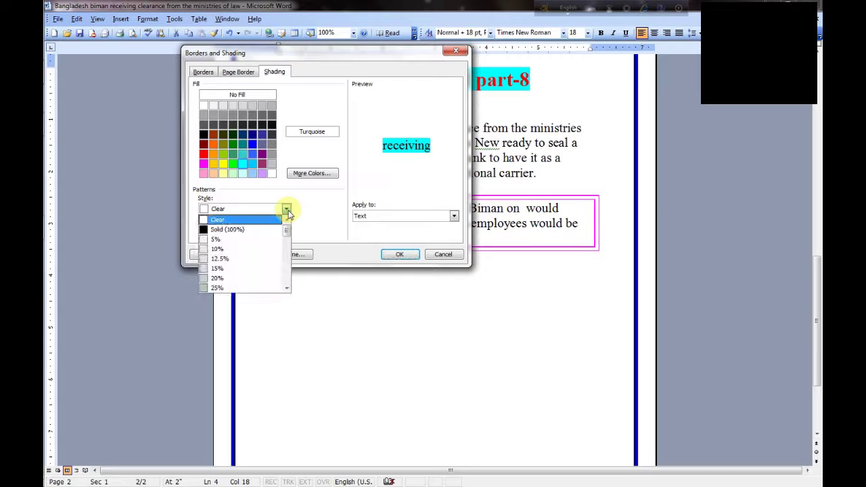
{"action": "left_click", "coordinate": [217, 241]}
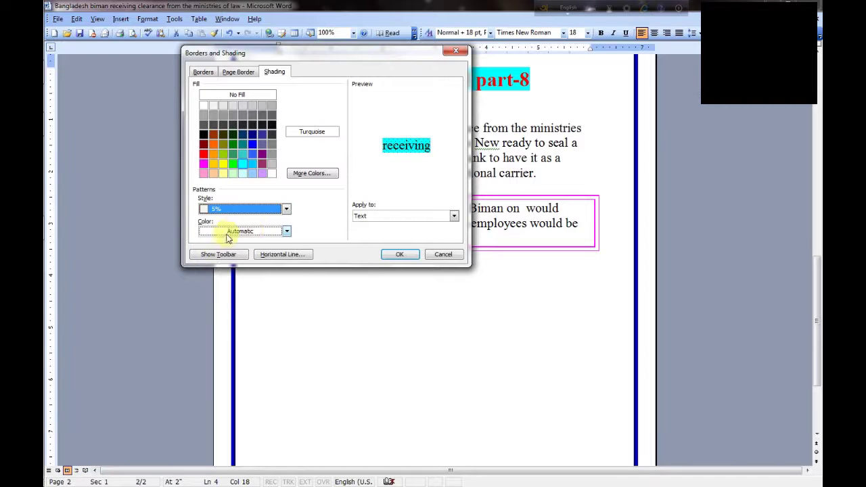
{"action": "left_click", "coordinate": [263, 234]}
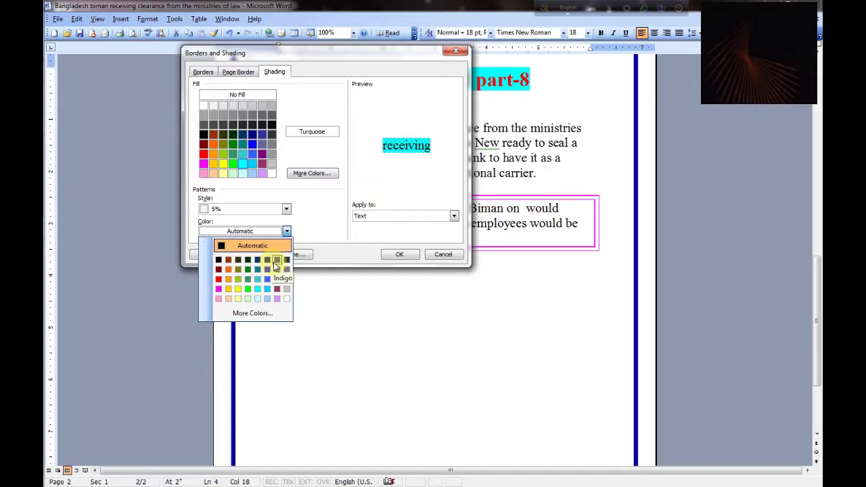
{"action": "left_click", "coordinate": [219, 290]}
{"action": "left_click", "coordinate": [405, 255]}
{"action": "left_click", "coordinate": [401, 255]}
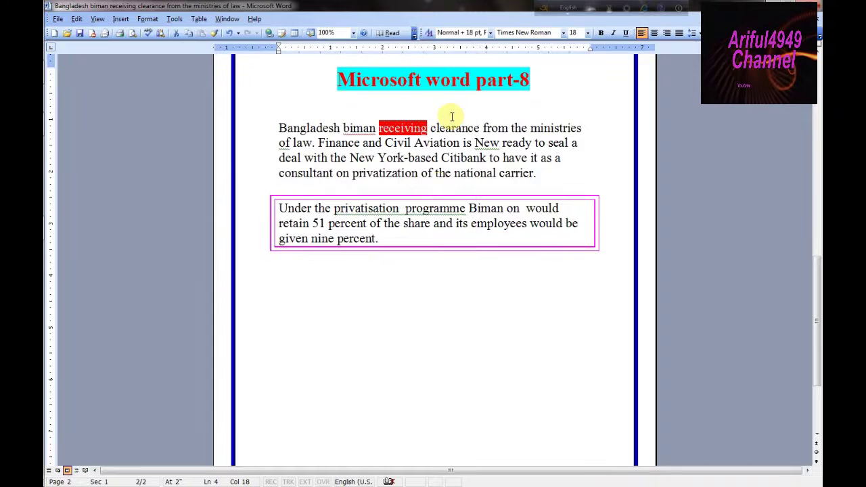
{"action": "left_click", "coordinate": [451, 117]}
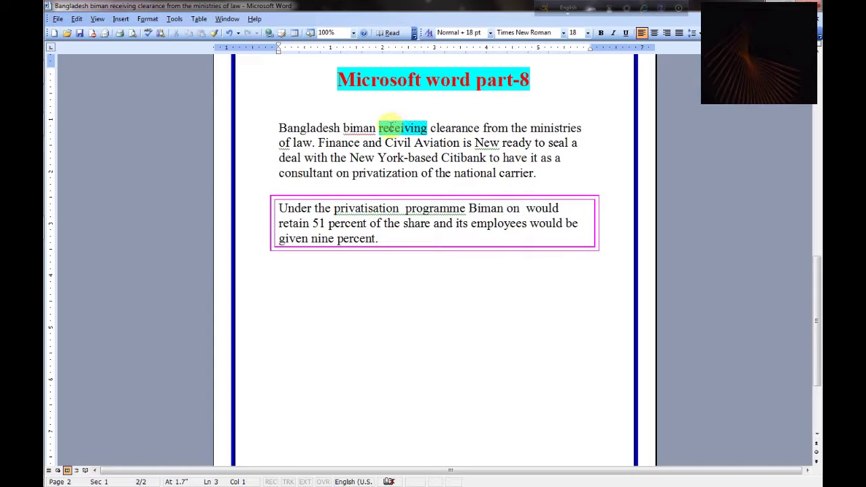
Apply Solid (100%) magenta shading to the whole 'Bangladesh biman' paragraph
{"action": "left_click_drag", "start_coordinate": [379, 127], "coordinate": [428, 127]}
{"action": "left_click", "coordinate": [149, 19]}
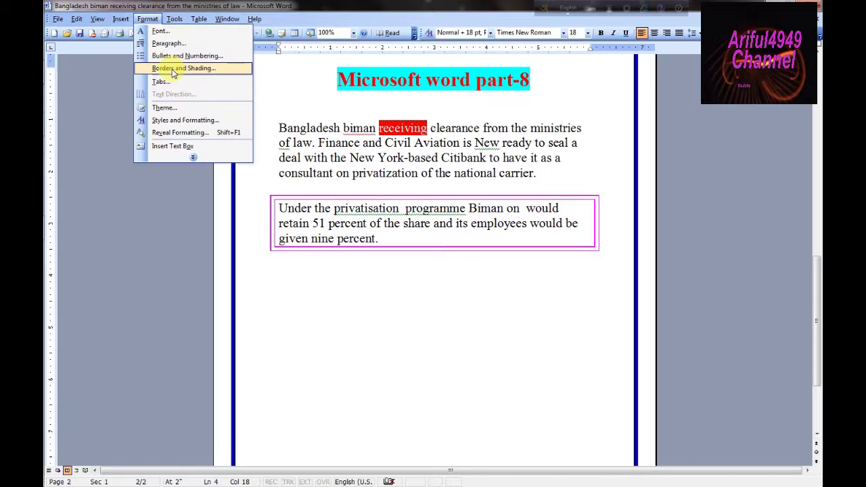
{"action": "left_click", "coordinate": [177, 68]}
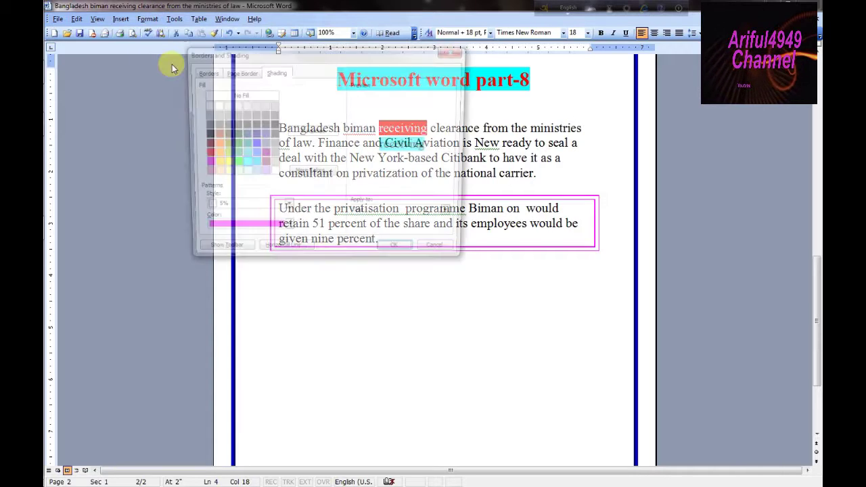
{"action": "left_click", "coordinate": [242, 210]}
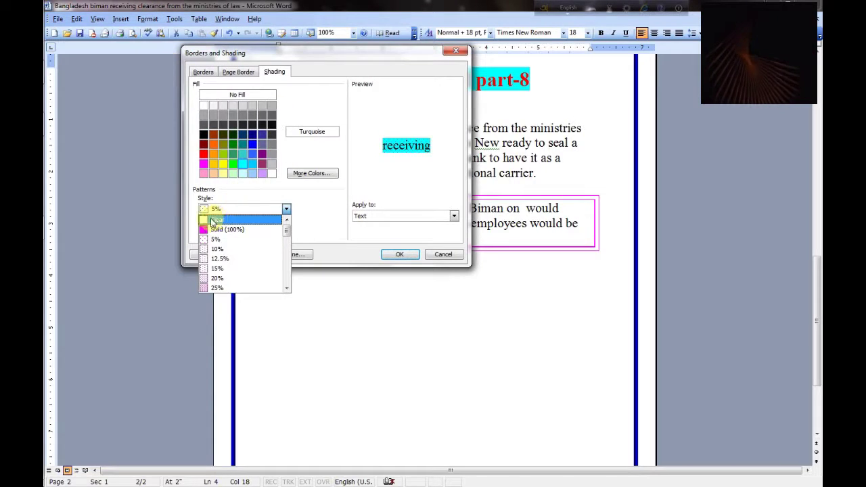
{"action": "left_click", "coordinate": [218, 219]}
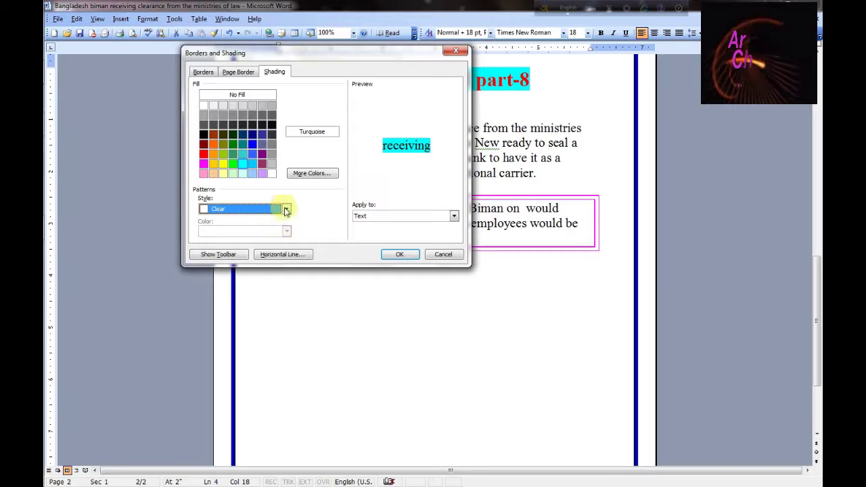
{"action": "left_click", "coordinate": [286, 209]}
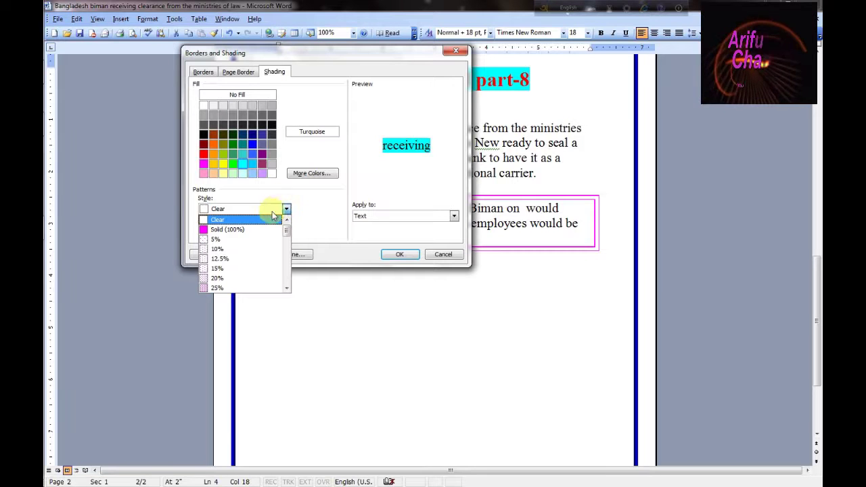
{"action": "left_click", "coordinate": [226, 230]}
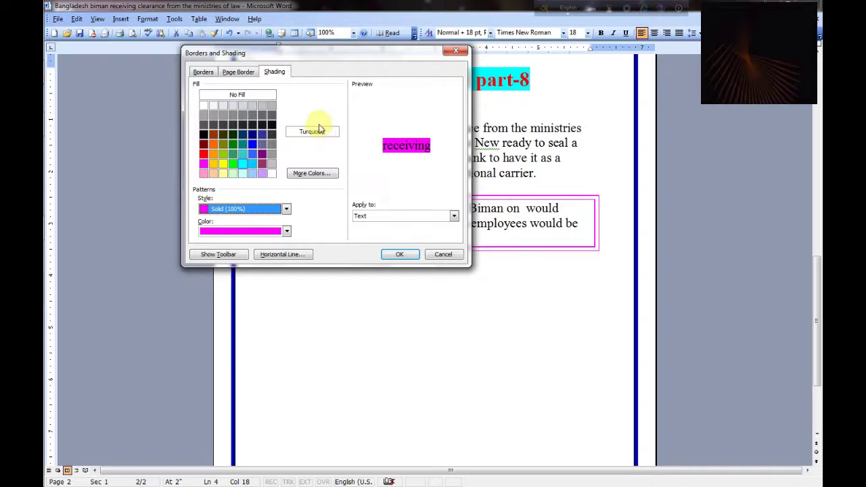
{"action": "left_click", "coordinate": [397, 217]}
{"action": "left_click", "coordinate": [374, 233]}
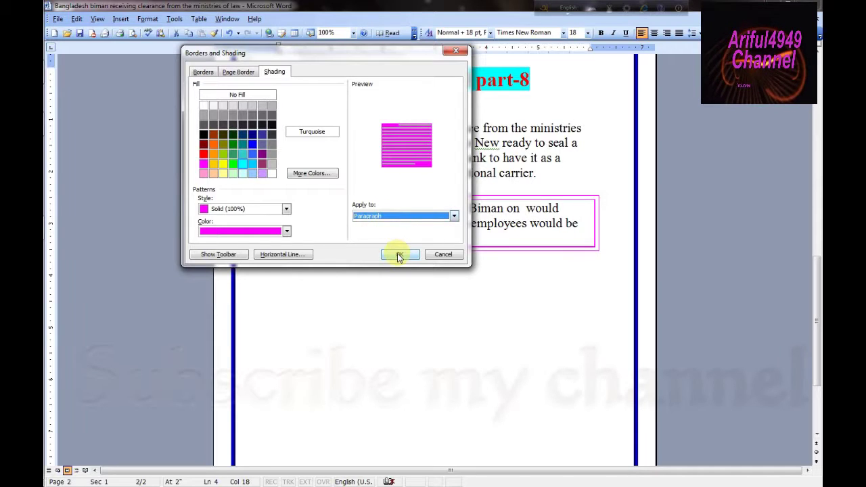
{"action": "left_click", "coordinate": [400, 255]}
{"action": "left_click", "coordinate": [474, 113]}
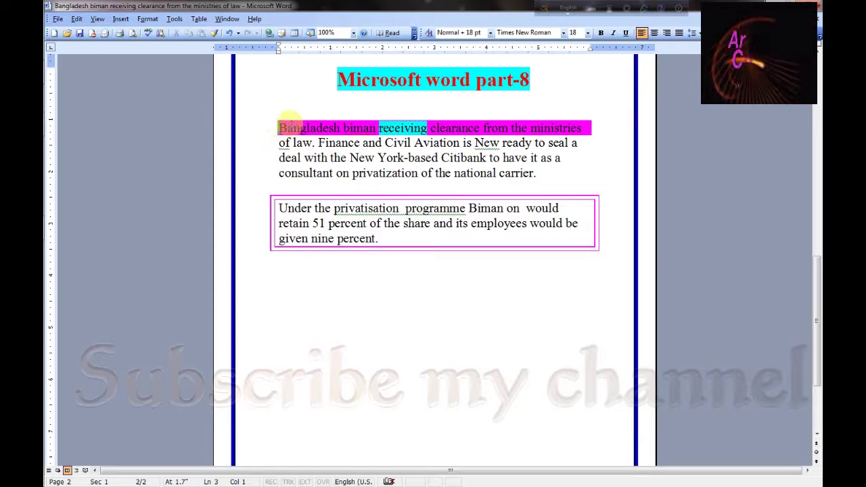
Reposition the insertion point, ending inside the boxed paragraph
{"action": "left_click_drag", "start_coordinate": [279, 128], "coordinate": [362, 129]}
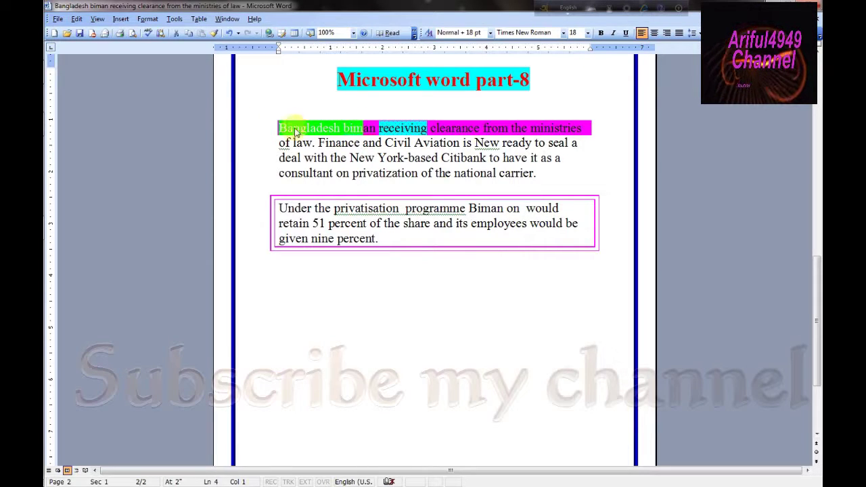
{"action": "left_click", "coordinate": [416, 114]}
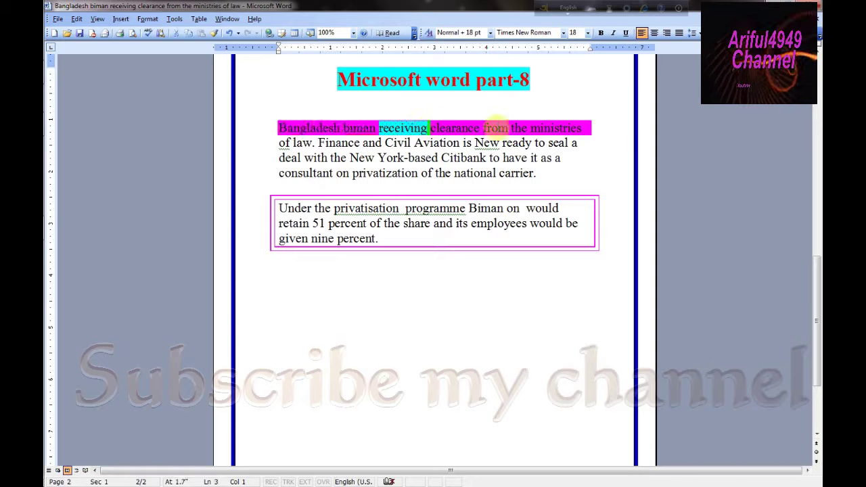
{"action": "left_click", "coordinate": [483, 101]}
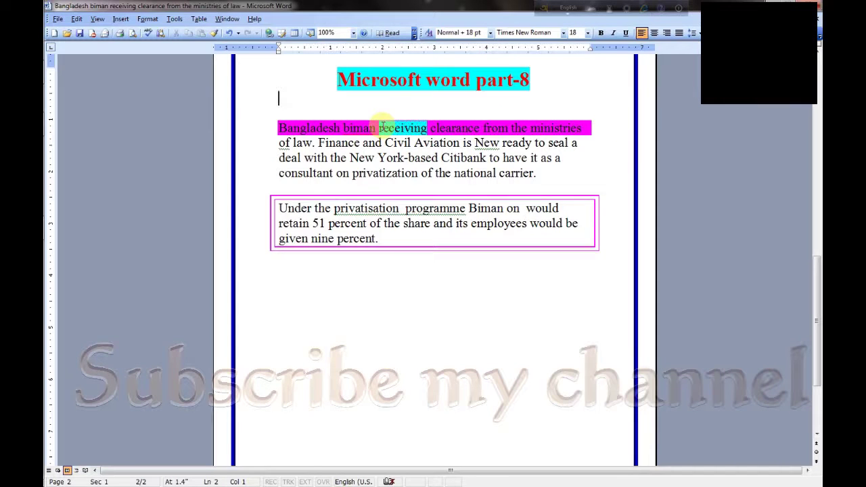
{"action": "left_click", "coordinate": [350, 239]}
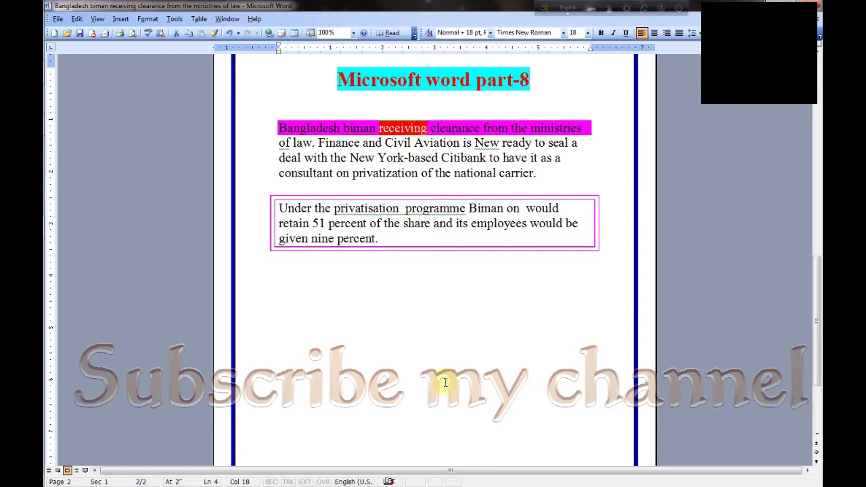
Set the font colour of 'receiving' to Red in the Font dialog
{"action": "left_click", "coordinate": [146, 20]}
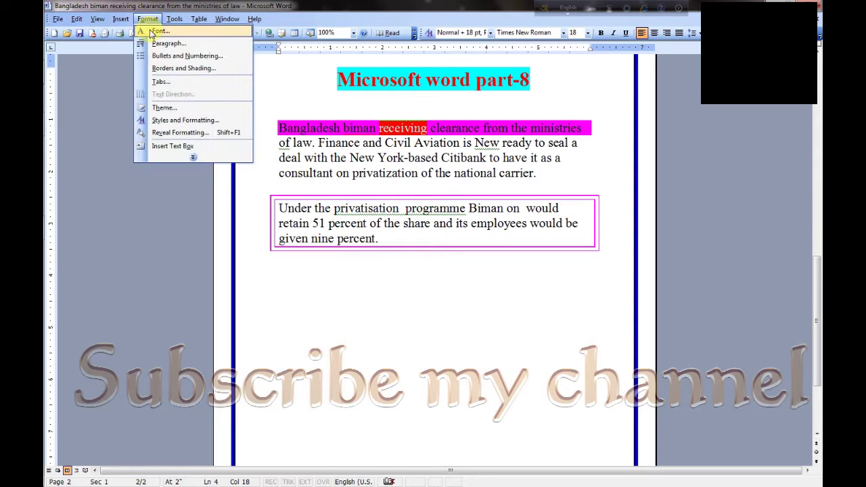
{"action": "left_click", "coordinate": [153, 32]}
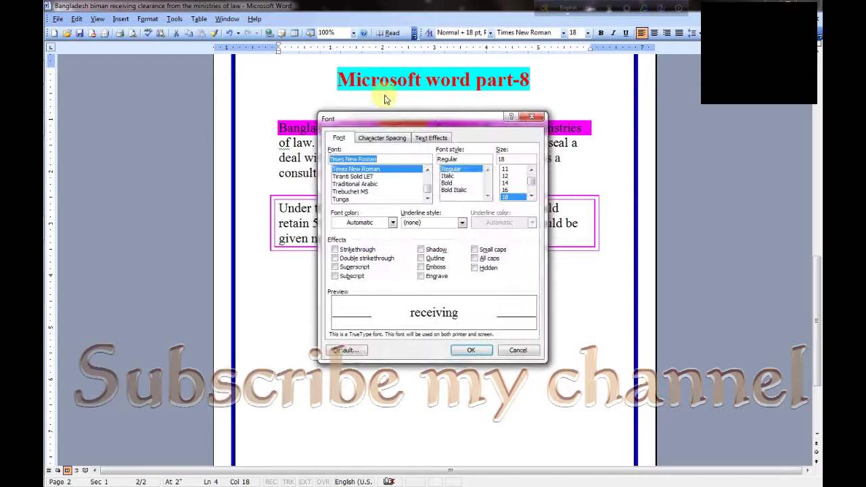
{"action": "left_click_drag", "start_coordinate": [419, 122], "coordinate": [532, 135]}
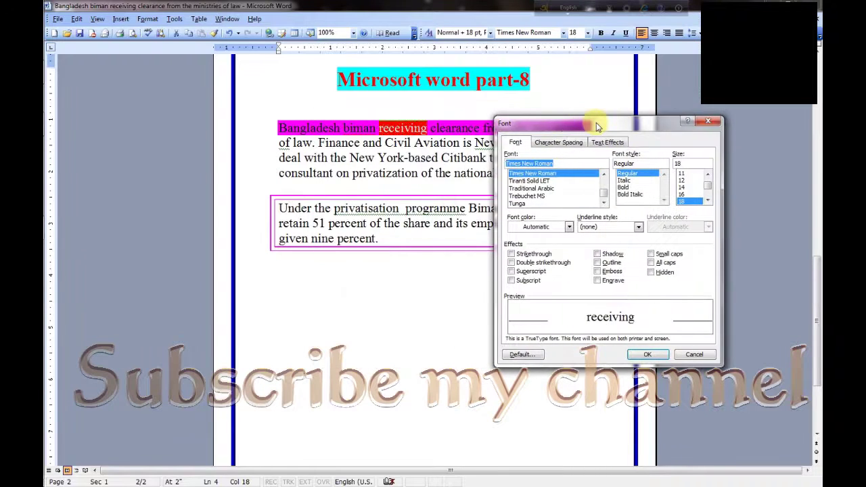
{"action": "left_click", "coordinate": [457, 231]}
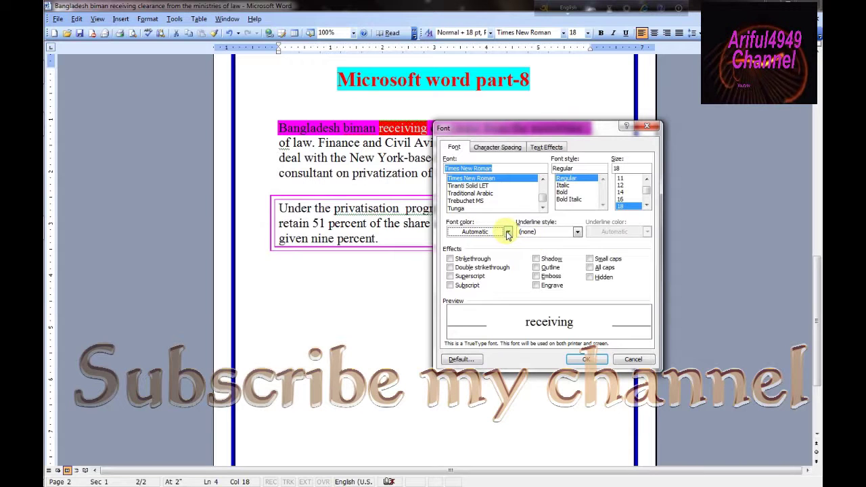
{"action": "left_click", "coordinate": [508, 232]}
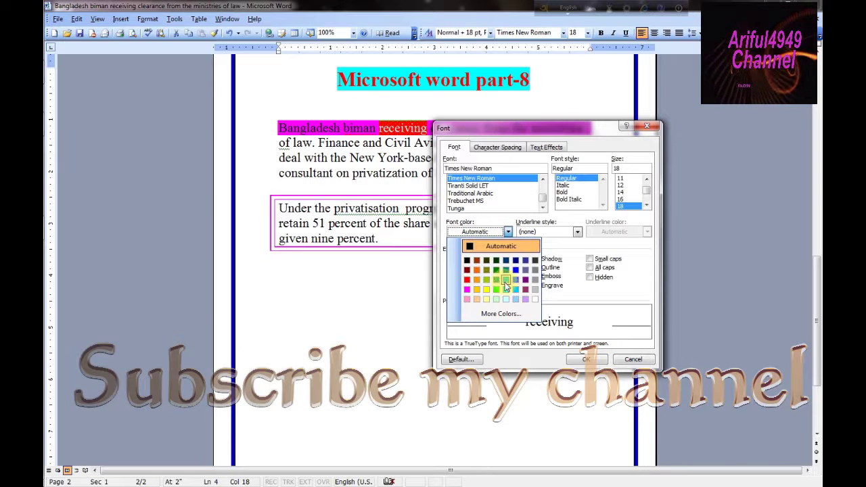
{"action": "left_click", "coordinate": [467, 290]}
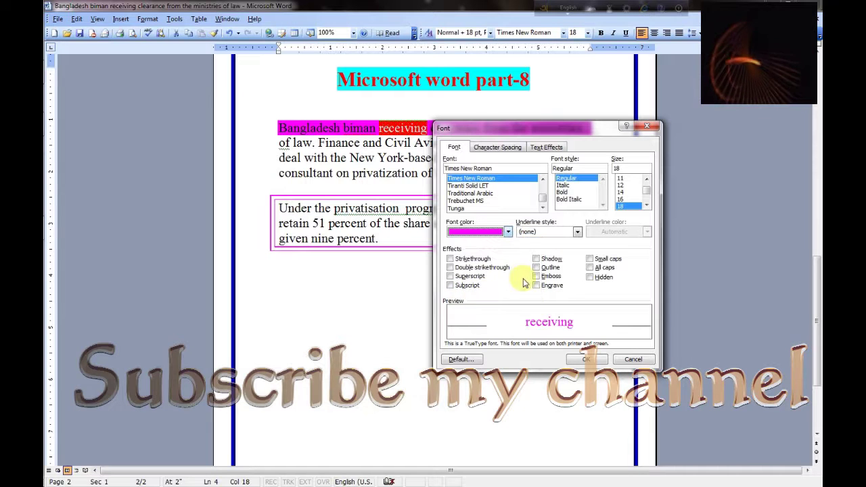
{"action": "left_click", "coordinate": [509, 232]}
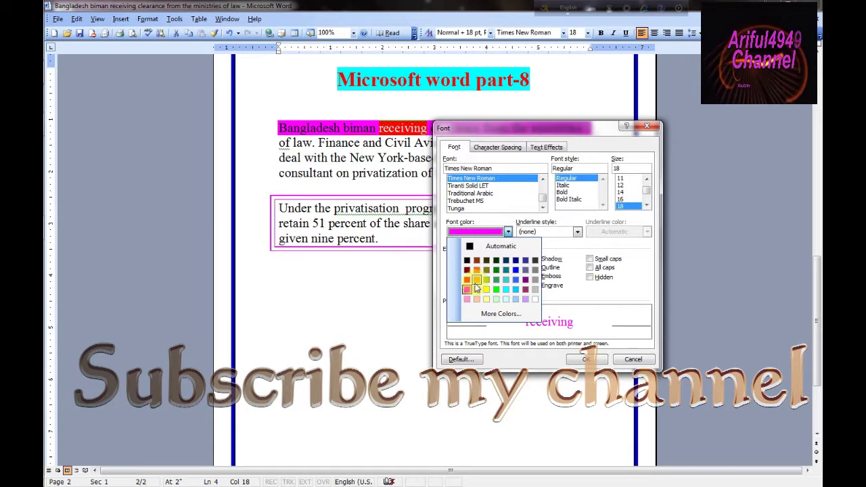
{"action": "left_click", "coordinate": [468, 280]}
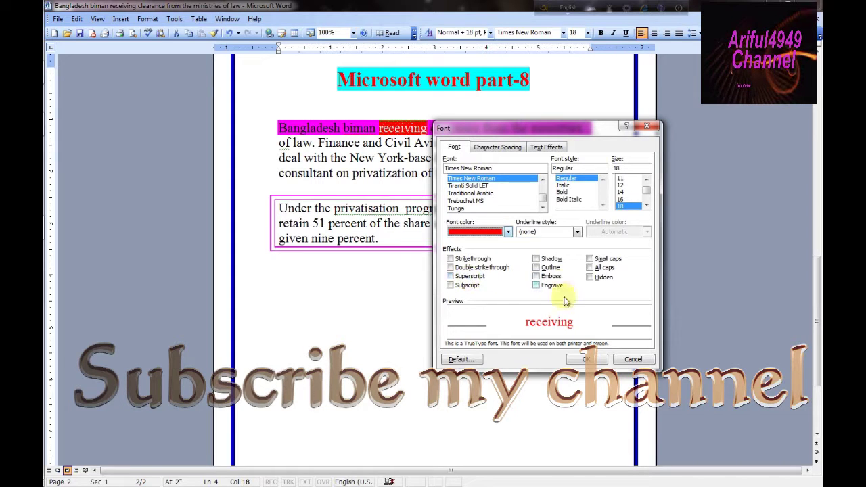
{"action": "left_click", "coordinate": [580, 356]}
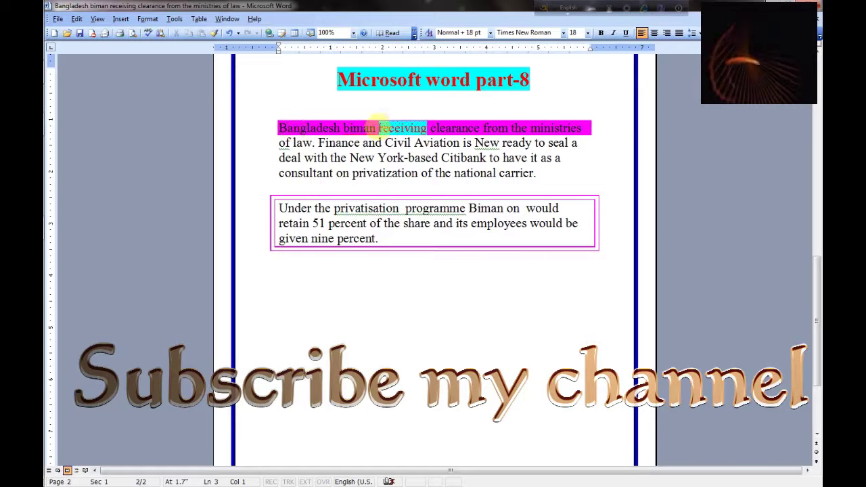
{"action": "left_click_drag", "start_coordinate": [379, 127], "coordinate": [425, 128]}
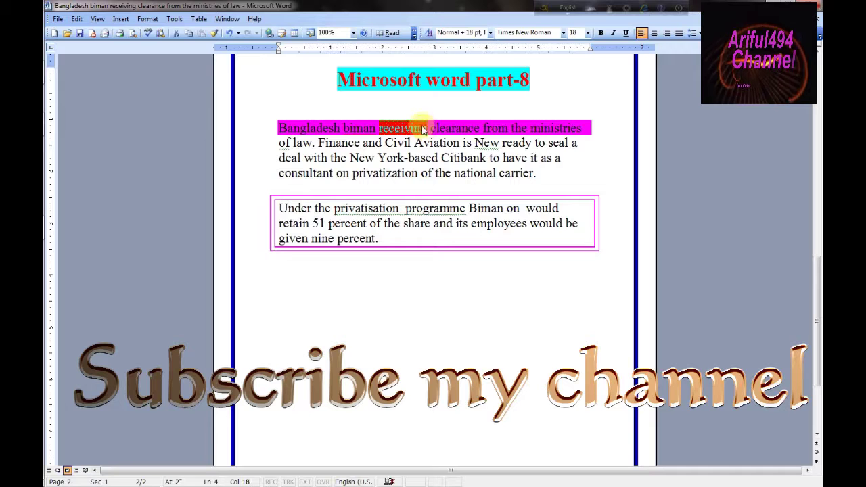
{"action": "left_click", "coordinate": [416, 112]}
{"action": "scroll", "coordinate": [358, 247], "scroll_direction": "up", "scroll_amount": 3}
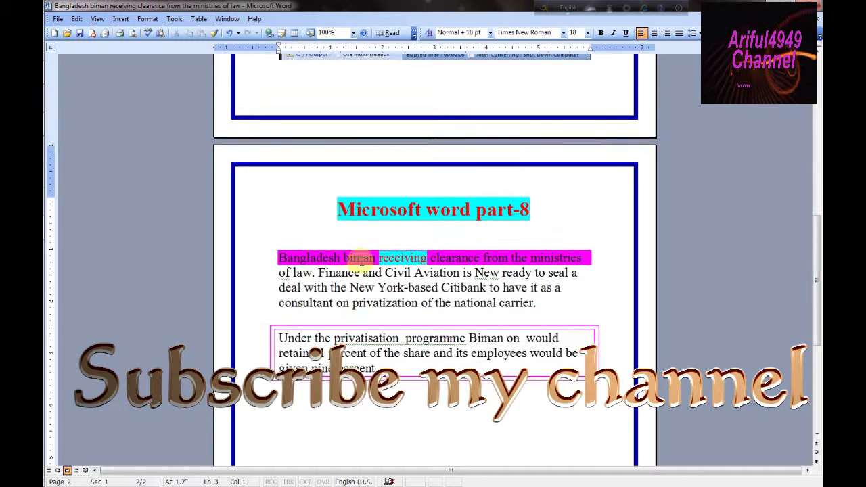
{"action": "scroll", "coordinate": [348, 284], "scroll_direction": "down", "scroll_amount": 3}
{"action": "scroll", "coordinate": [295, 304], "scroll_direction": "down", "scroll_amount": 1}
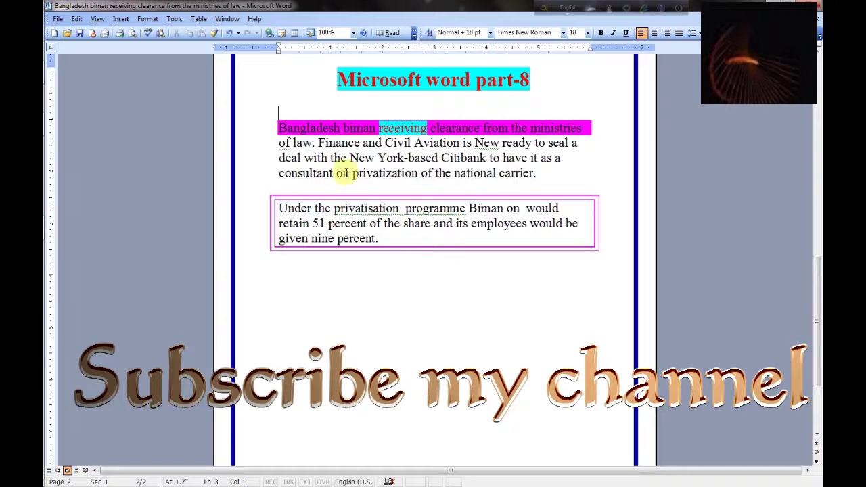
{"action": "left_click", "coordinate": [280, 210]}
{"action": "left_click_drag", "start_coordinate": [287, 217], "coordinate": [381, 239]}
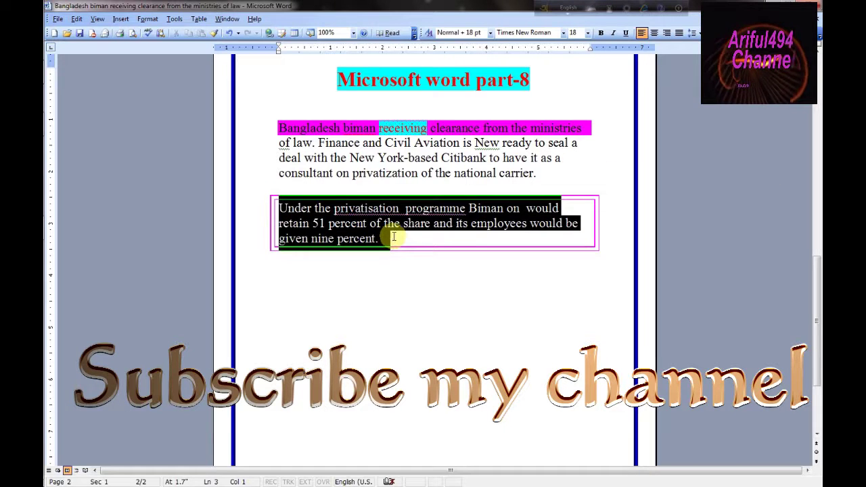
{"action": "key", "text": "Right"}
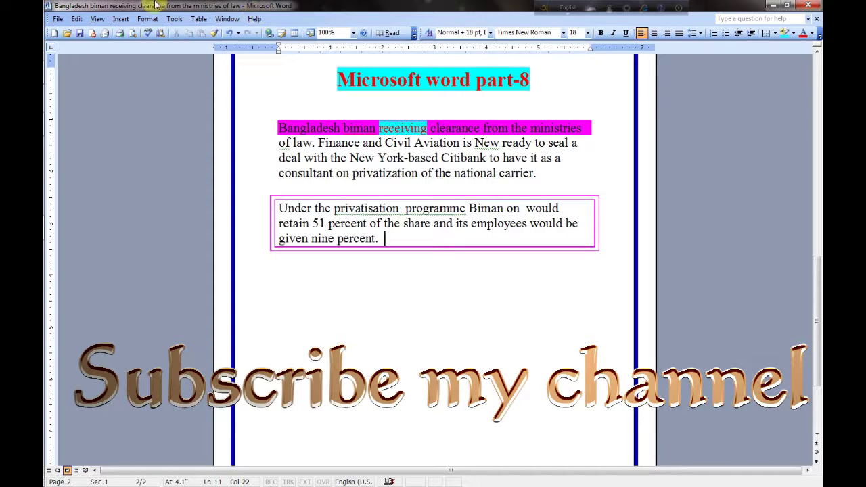
Set the privatisation paragraph's border to None, removing its pink box
{"action": "left_click", "coordinate": [149, 21]}
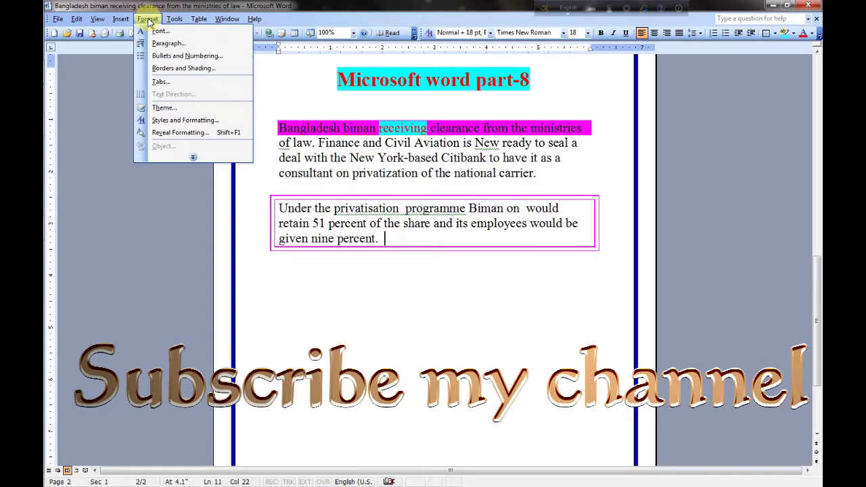
{"action": "left_click", "coordinate": [171, 68]}
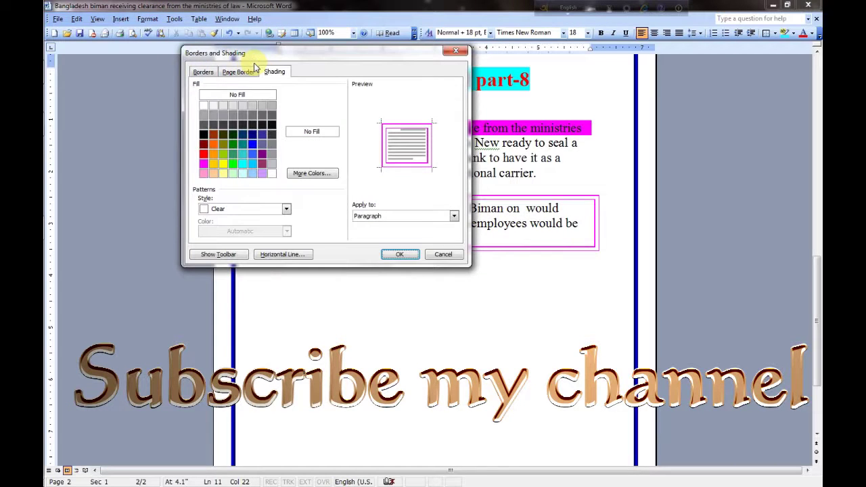
{"action": "left_click", "coordinate": [206, 72]}
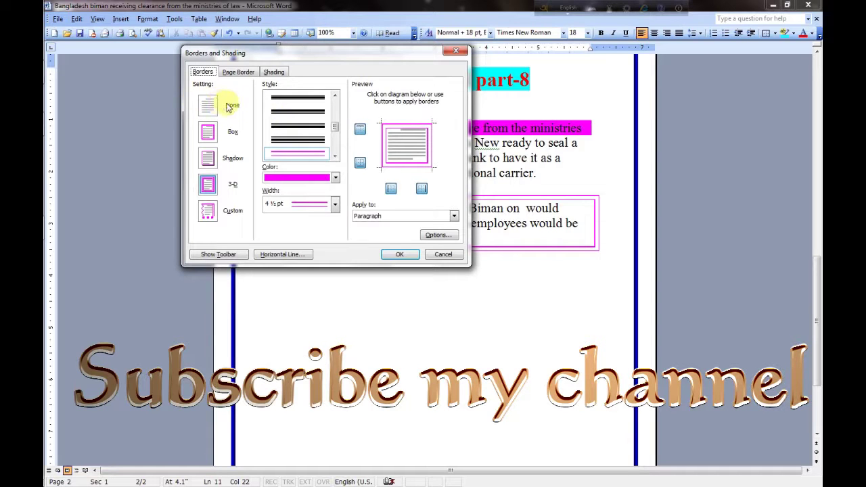
{"action": "left_click", "coordinate": [210, 104]}
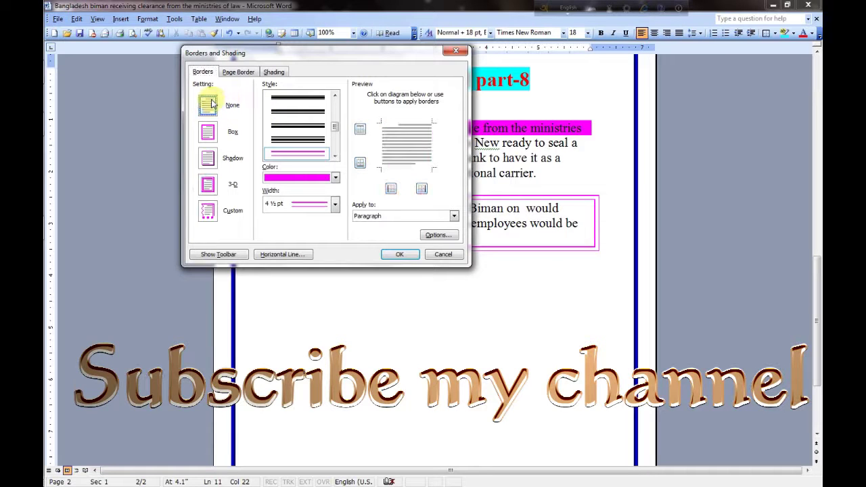
{"action": "left_click", "coordinate": [400, 254]}
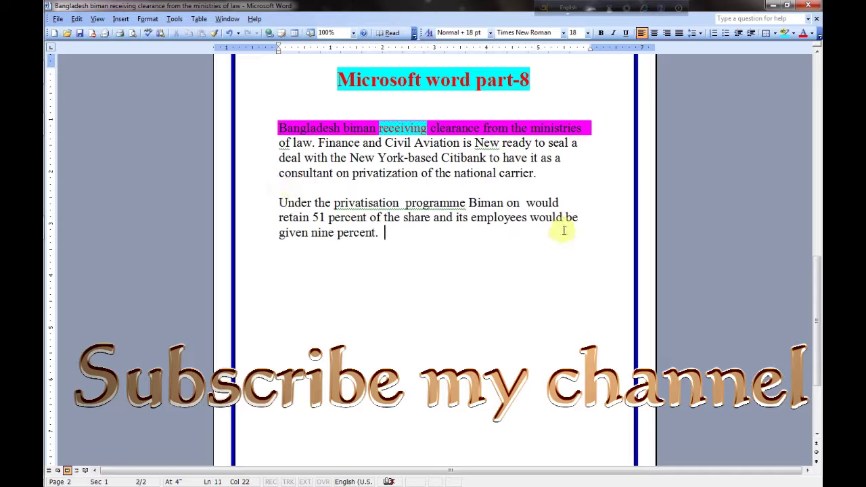
{"action": "scroll", "coordinate": [369, 207], "scroll_direction": "up", "scroll_amount": 1}
Select the opening paragraph's first line and set its paragraph border to None
{"action": "scroll", "coordinate": [366, 197], "scroll_direction": "up", "scroll_amount": 1}
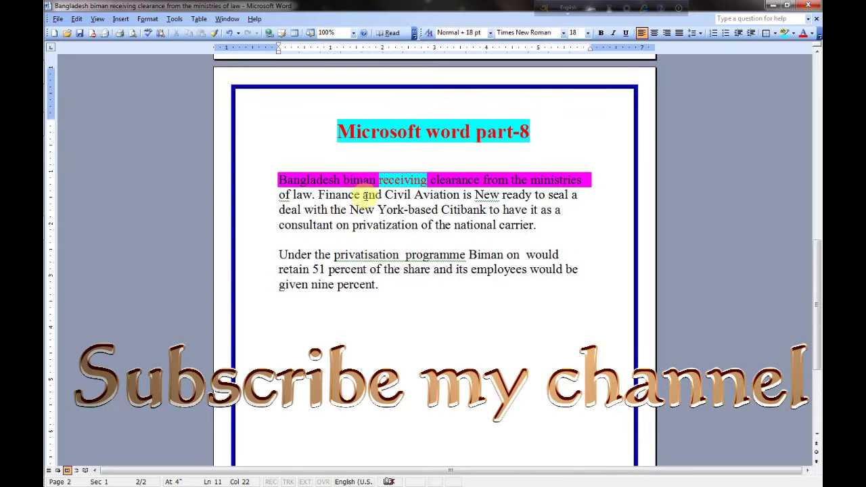
{"action": "left_click_drag", "start_coordinate": [279, 180], "coordinate": [569, 178]}
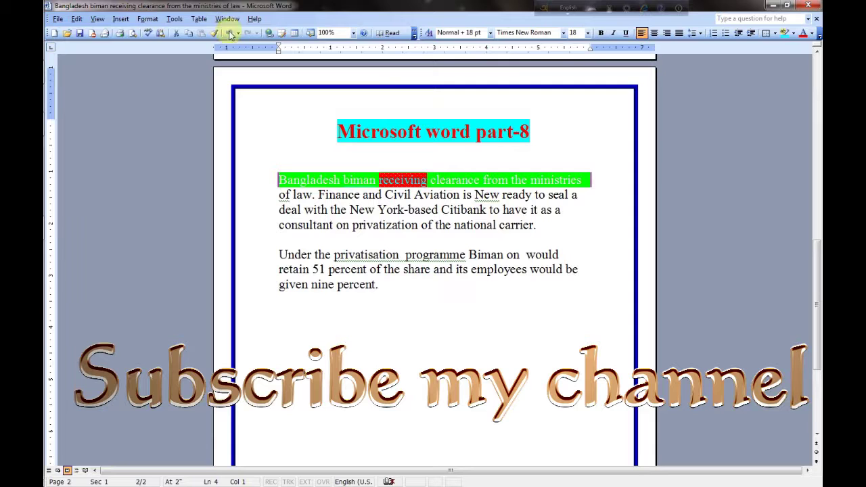
{"action": "left_click", "coordinate": [144, 20]}
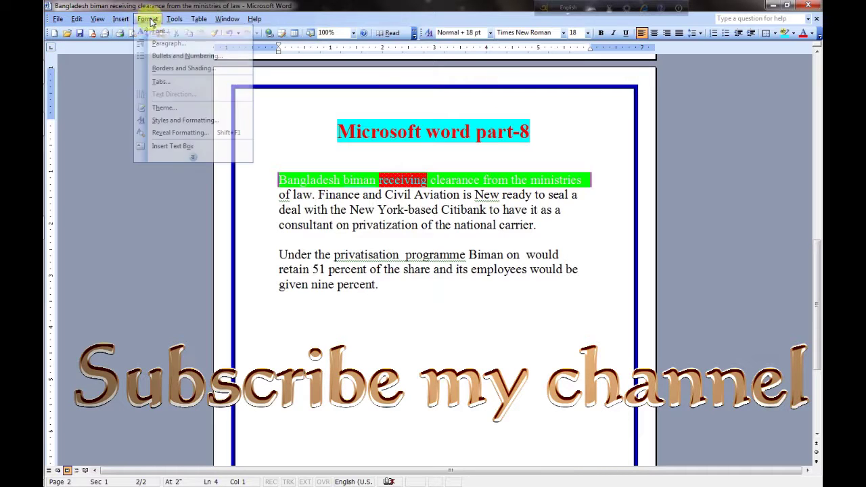
{"action": "left_click", "coordinate": [198, 70]}
{"action": "left_click", "coordinate": [203, 108]}
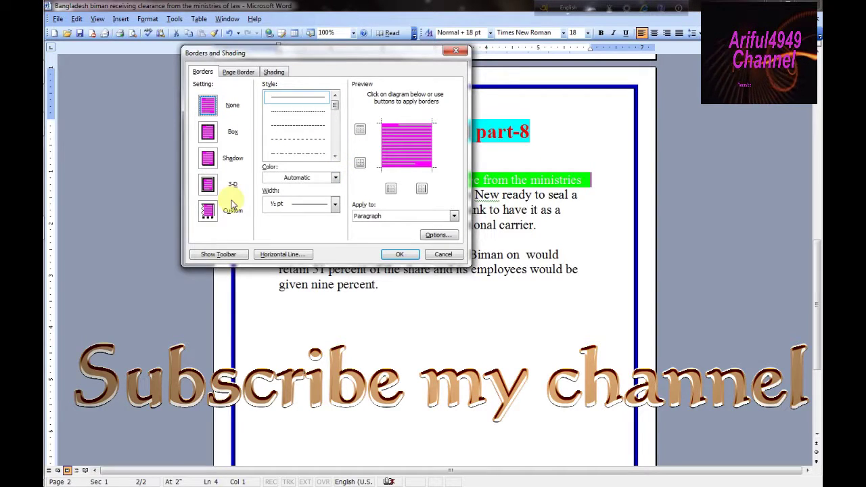
Clear the line's shading with pattern Style Clear and Fill set to No Fill
{"action": "left_click", "coordinate": [240, 72]}
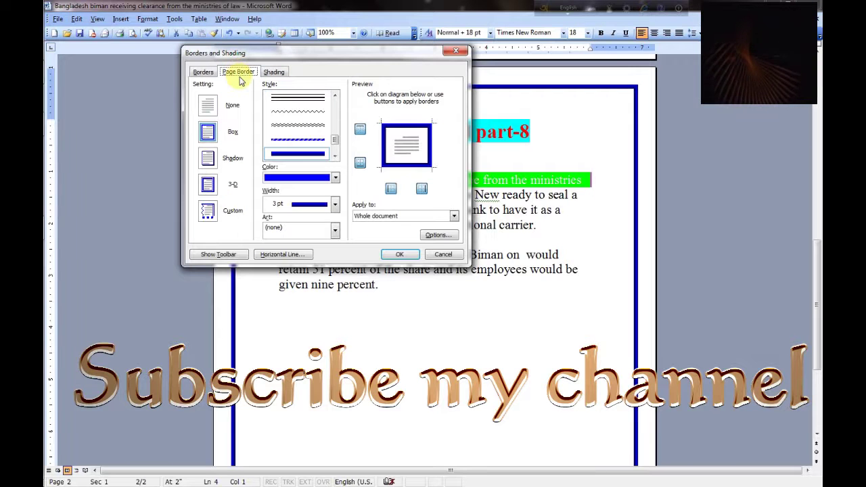
{"action": "left_click", "coordinate": [275, 72]}
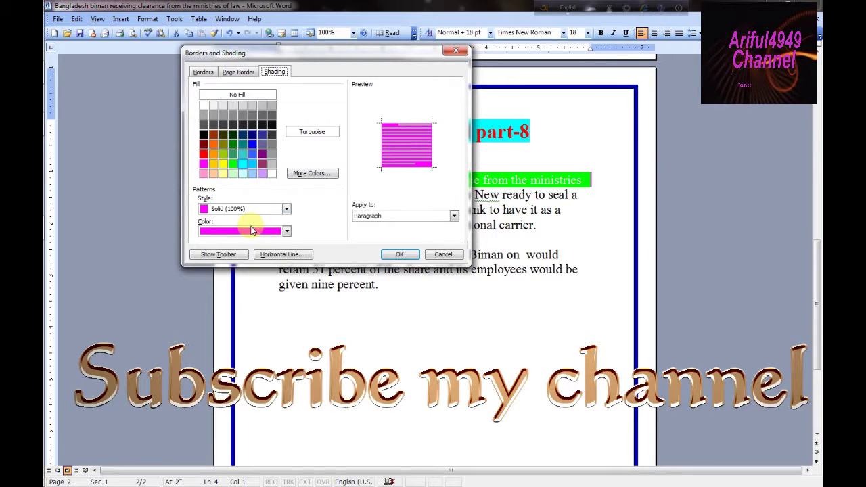
{"action": "left_click", "coordinate": [286, 208]}
{"action": "left_click", "coordinate": [223, 218]}
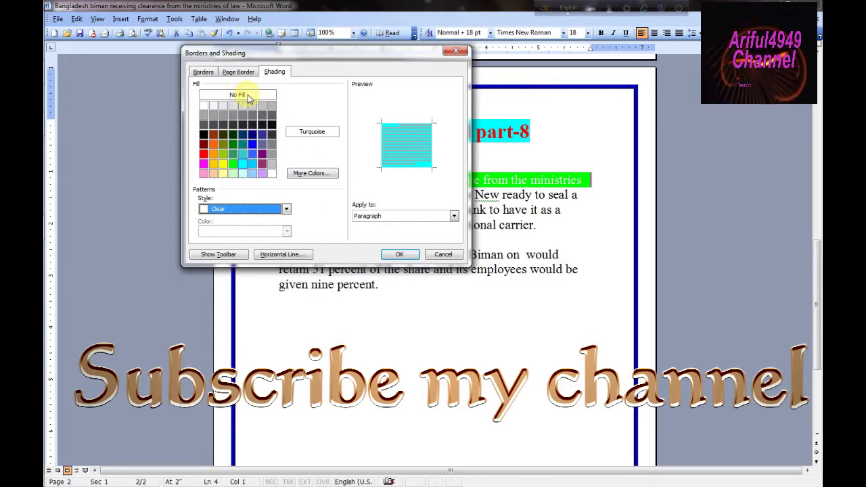
{"action": "left_click", "coordinate": [248, 97]}
{"action": "left_click", "coordinate": [400, 255]}
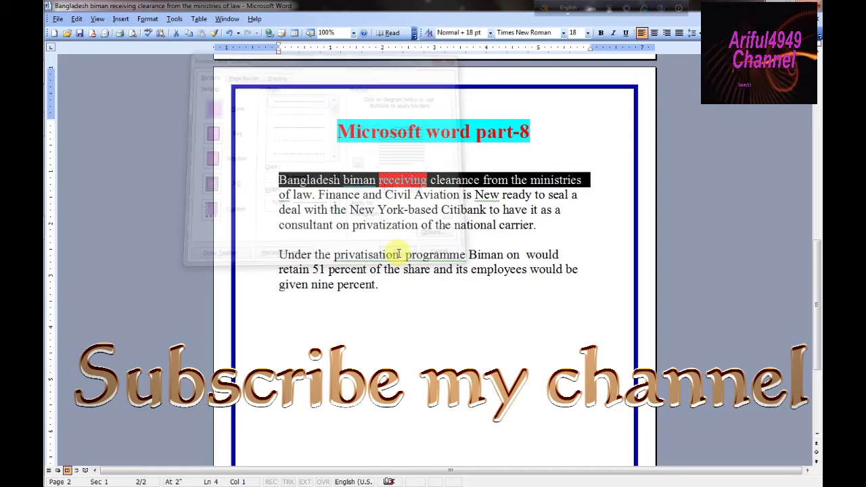
Remove the cyan shading from 'receiving' with No Fill and a Clear pattern, keeping it red
{"action": "left_click", "coordinate": [332, 148]}
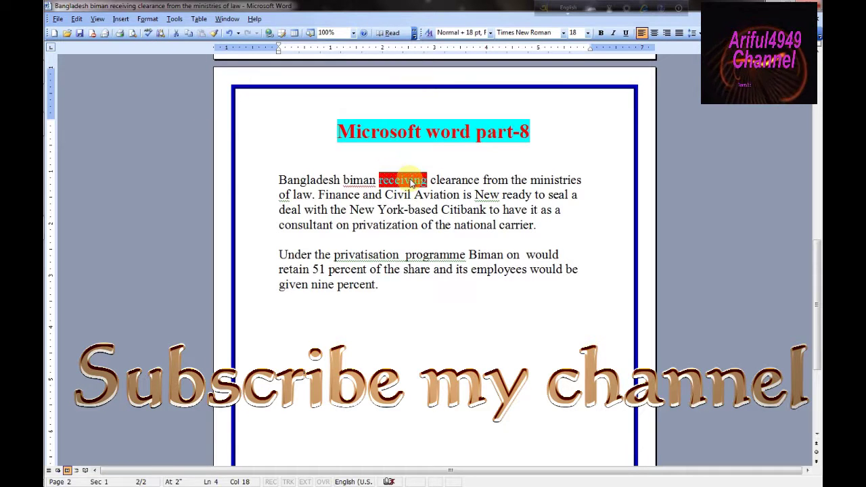
{"action": "left_click", "coordinate": [143, 18]}
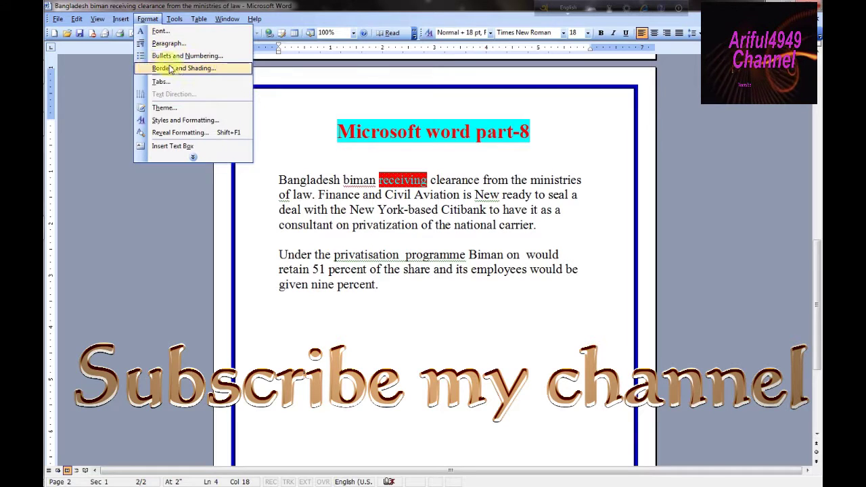
{"action": "left_click", "coordinate": [179, 69]}
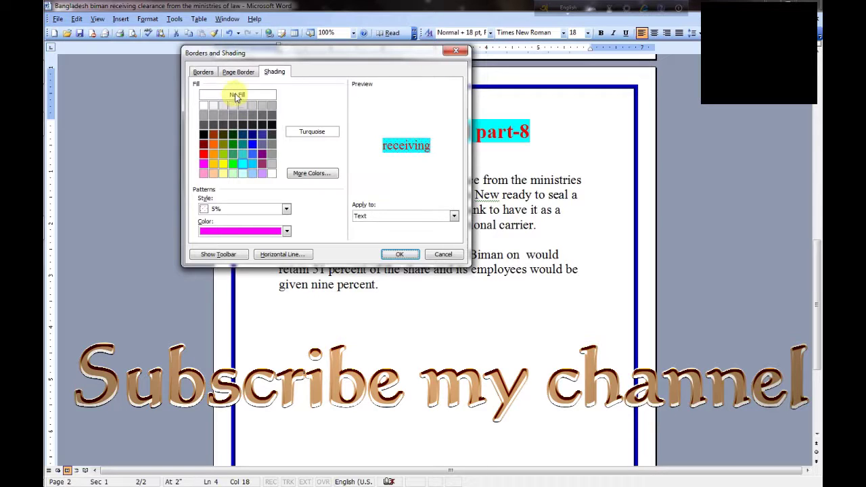
{"action": "left_click", "coordinate": [237, 95]}
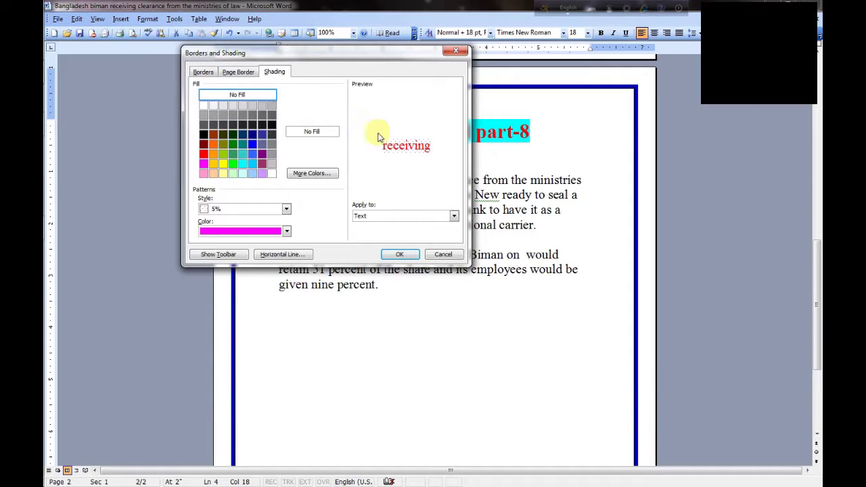
{"action": "left_click", "coordinate": [287, 233]}
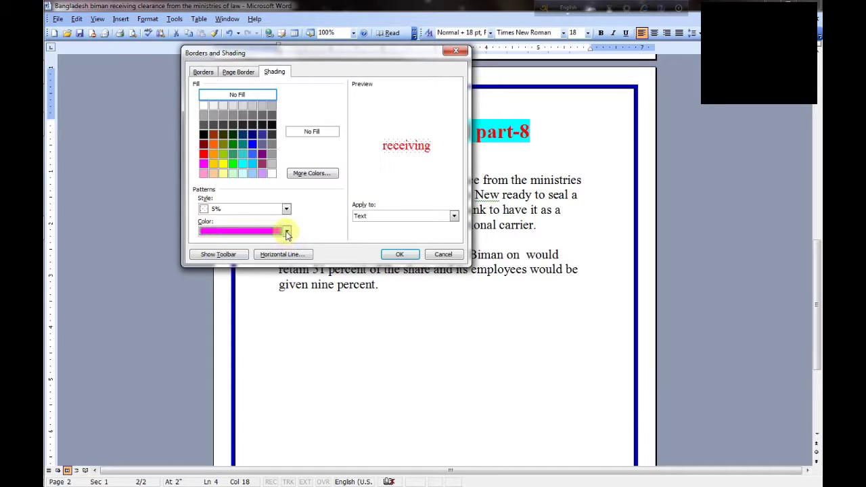
{"action": "left_click", "coordinate": [287, 209]}
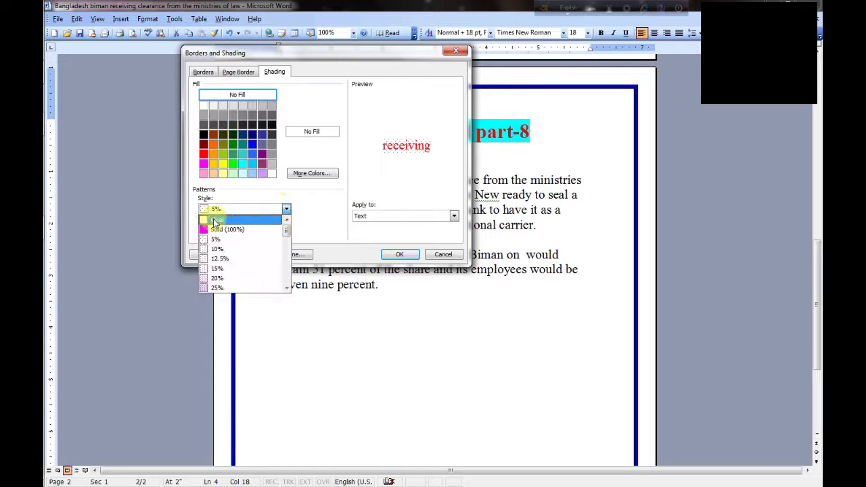
{"action": "left_click", "coordinate": [220, 218]}
{"action": "left_click", "coordinate": [400, 256]}
{"action": "left_click", "coordinate": [412, 165]}
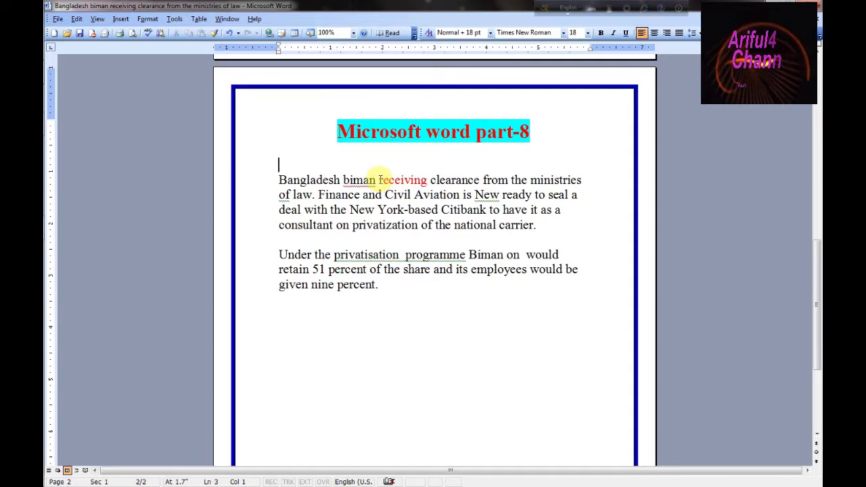
Set the font colour of 'receiving' to Automatic so it becomes plain black
{"action": "left_click_drag", "start_coordinate": [390, 179], "coordinate": [419, 179]}
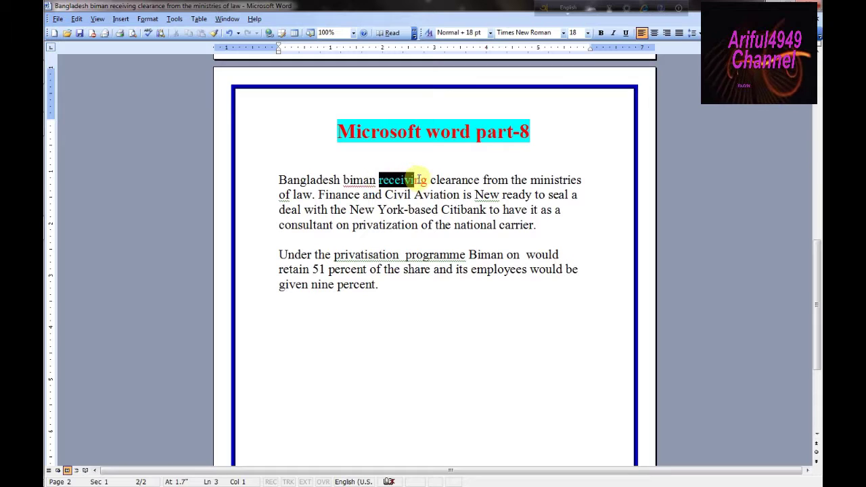
{"action": "left_click", "coordinate": [145, 20]}
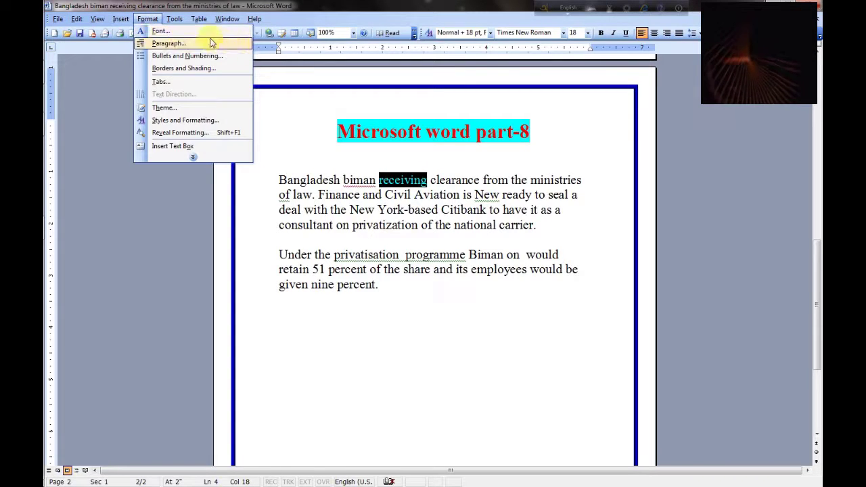
{"action": "left_click", "coordinate": [168, 34]}
{"action": "mouse_move", "coordinate": [545, 126]}
{"action": "left_mouse_down"}
{"action": "mouse_move", "coordinate": [206, 125]}
{"action": "mouse_move", "coordinate": [396, 102]}
{"action": "left_mouse_up"}
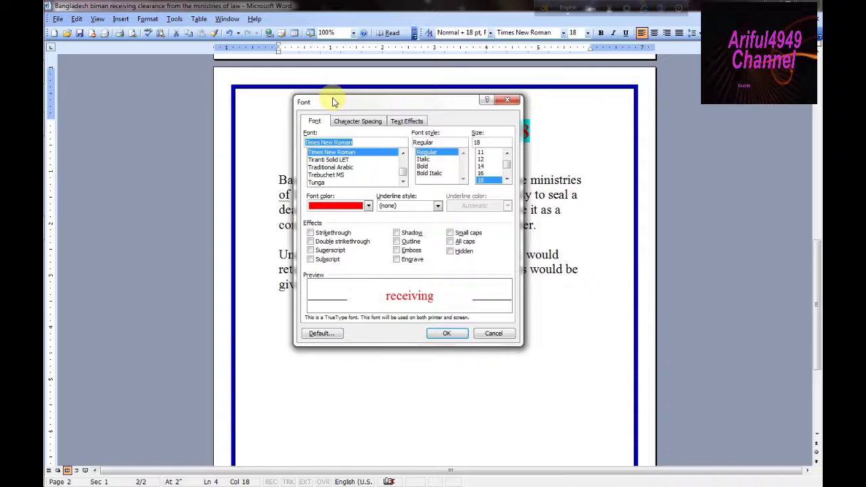
{"action": "left_click_drag", "start_coordinate": [349, 100], "coordinate": [283, 92]}
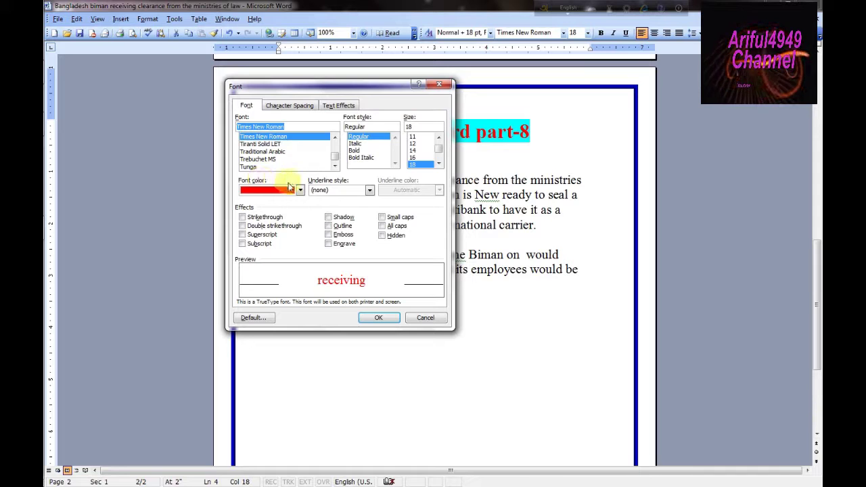
{"action": "left_click", "coordinate": [301, 192]}
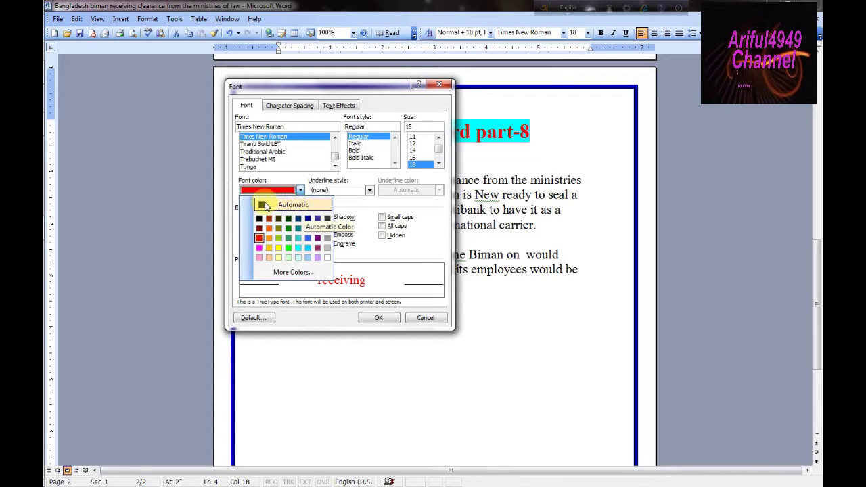
{"action": "left_click", "coordinate": [277, 206]}
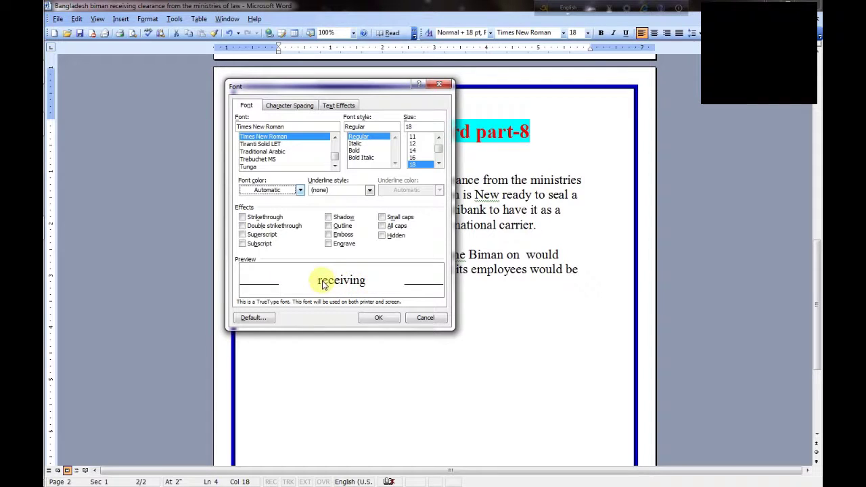
{"action": "left_click", "coordinate": [379, 318]}
{"action": "left_click", "coordinate": [436, 166]}
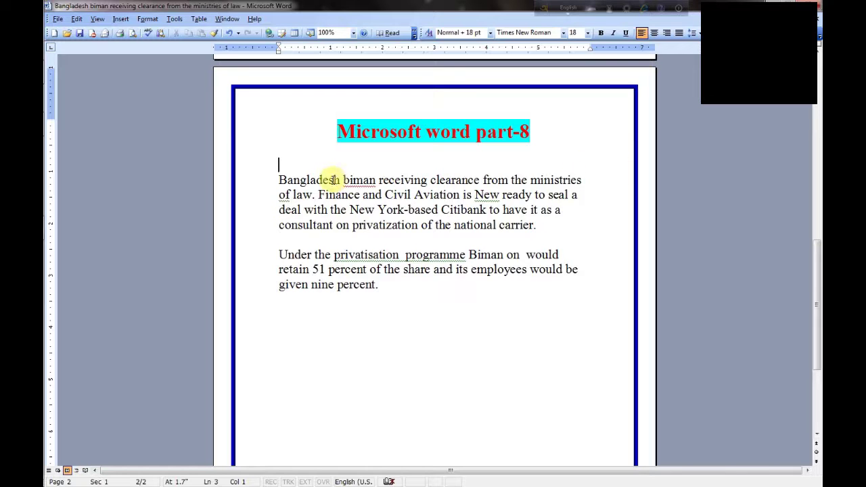
Change the page border colour from dark blue to Automatic black
{"action": "mouse_move", "coordinate": [281, 178]}
{"action": "left_mouse_down"}
{"action": "mouse_move", "coordinate": [578, 292]}
{"action": "mouse_move", "coordinate": [329, 223]}
{"action": "left_mouse_up"}
{"action": "left_click", "coordinate": [345, 240]}
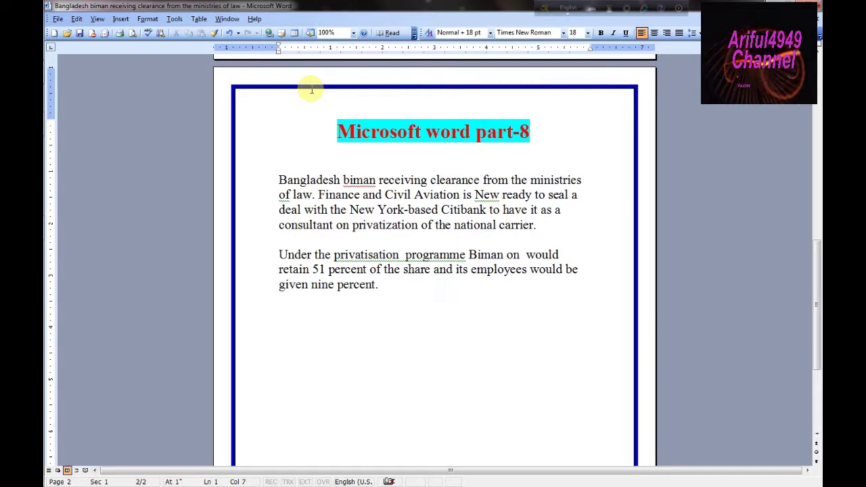
{"action": "left_click", "coordinate": [148, 19]}
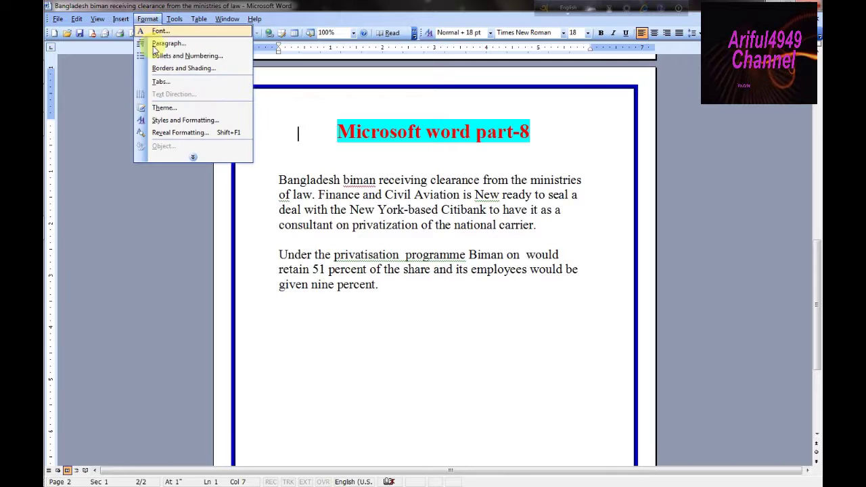
{"action": "left_click", "coordinate": [169, 69]}
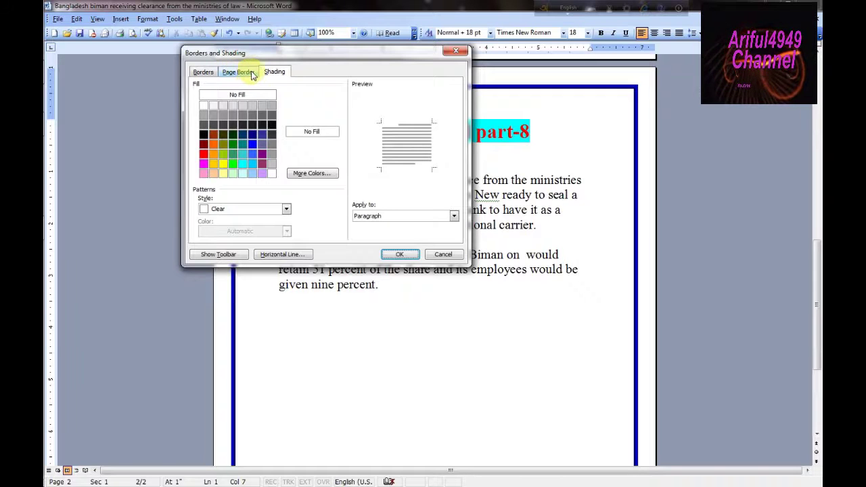
{"action": "left_click", "coordinate": [248, 73]}
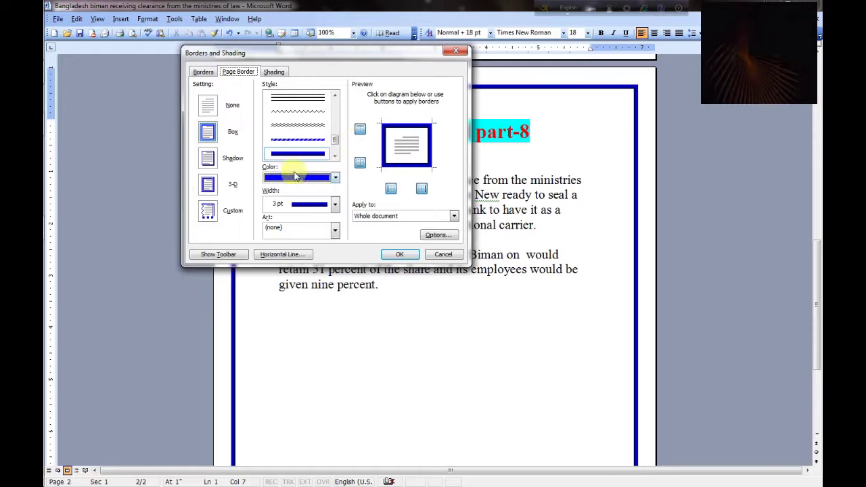
{"action": "left_click", "coordinate": [335, 177]}
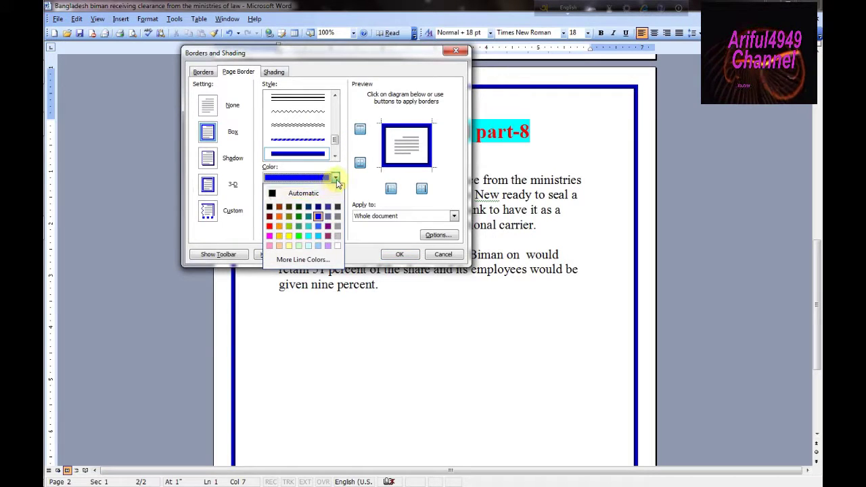
{"action": "left_click", "coordinate": [336, 178]}
{"action": "left_click", "coordinate": [336, 178]}
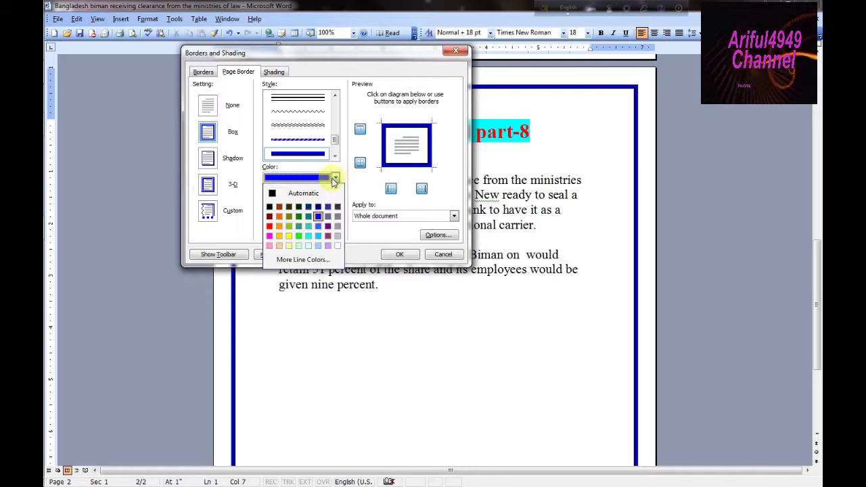
{"action": "left_click", "coordinate": [296, 195]}
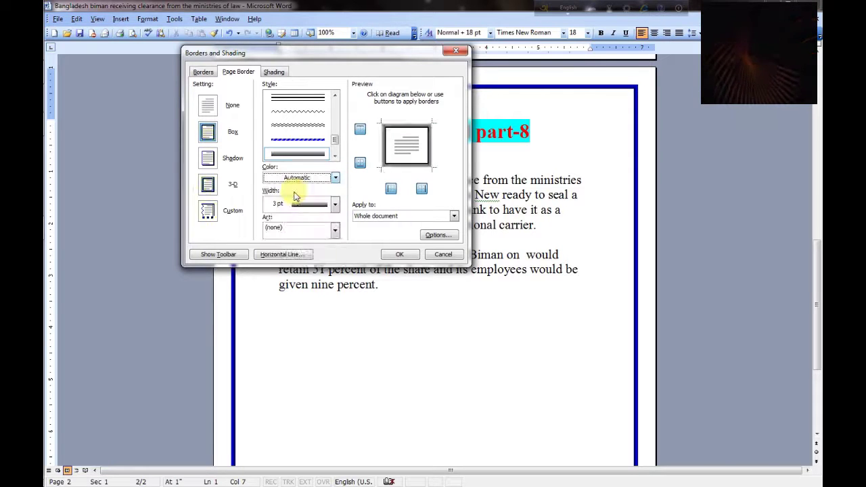
{"action": "left_click", "coordinate": [403, 260]}
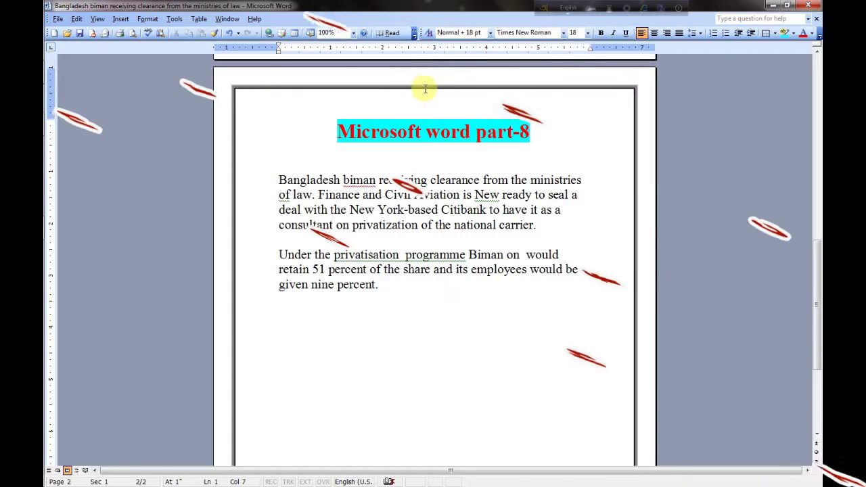
Set the page border to None so the page is left unframed
{"action": "key", "text": "End"}
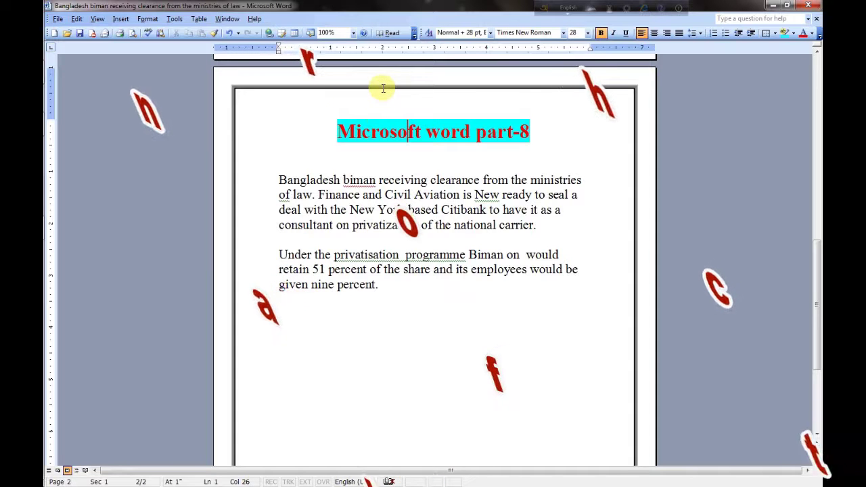
{"action": "left_click", "coordinate": [149, 19]}
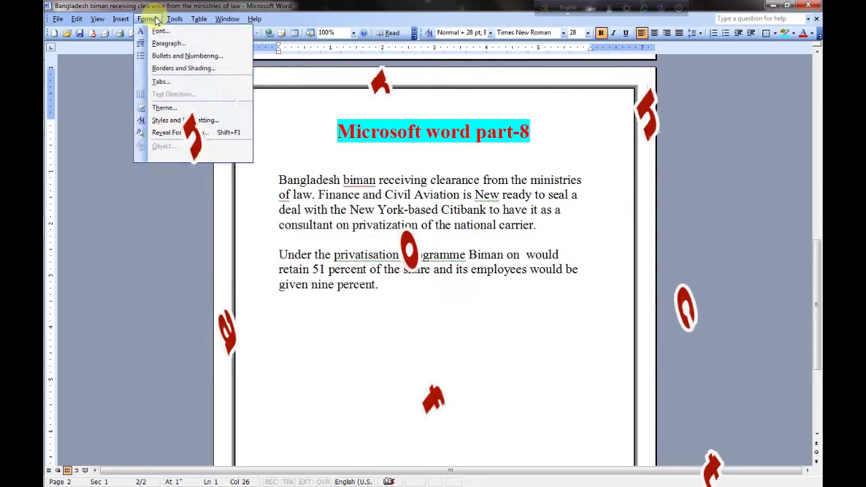
{"action": "left_click", "coordinate": [163, 67]}
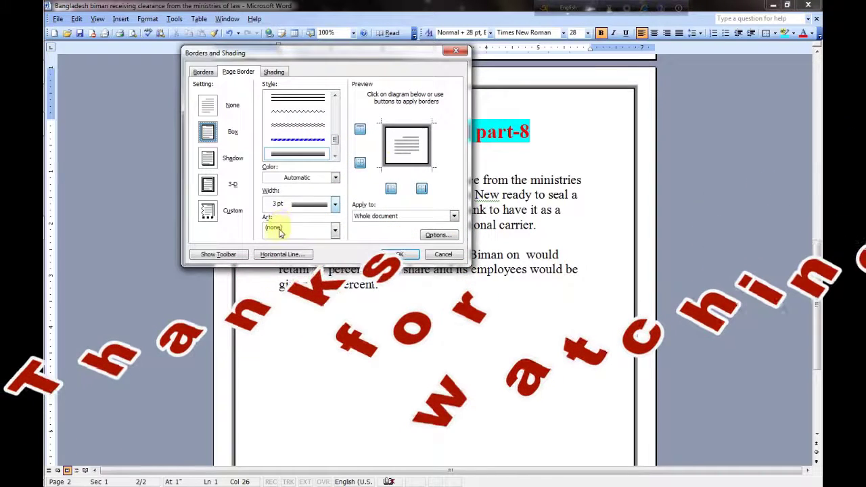
{"action": "left_click", "coordinate": [203, 72]}
{"action": "left_click", "coordinate": [235, 71]}
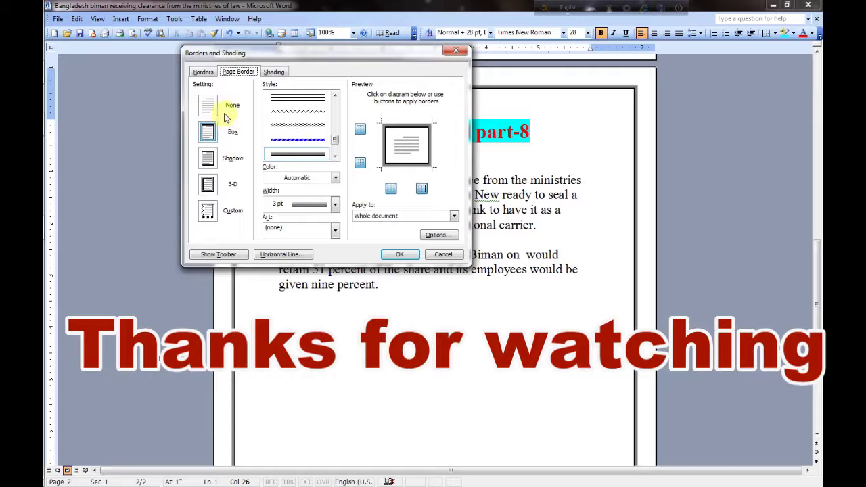
{"action": "left_click", "coordinate": [209, 106]}
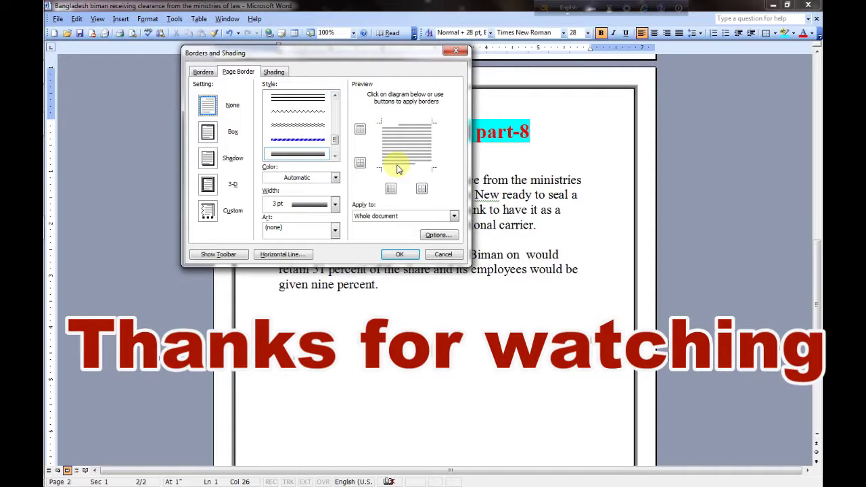
{"action": "left_click", "coordinate": [400, 255]}
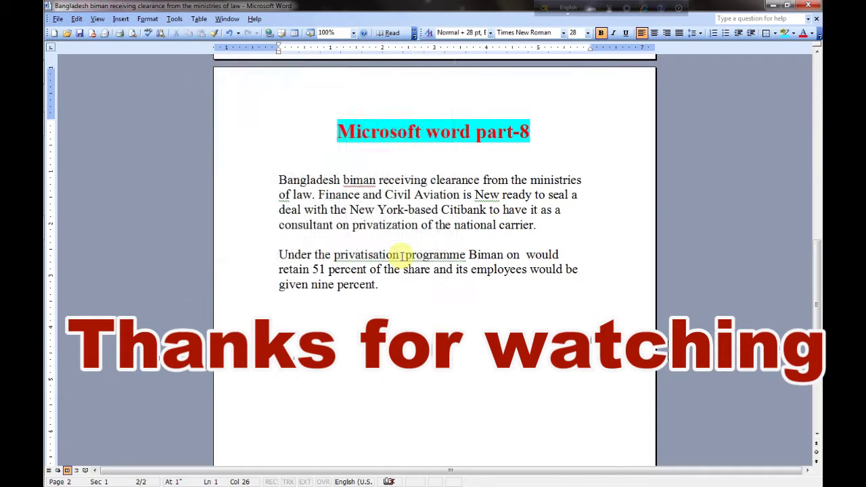
{"action": "scroll", "coordinate": [523, 168], "scroll_direction": "up", "scroll_amount": 3}
{"action": "scroll", "coordinate": [523, 168], "scroll_direction": "down", "scroll_amount": 2}
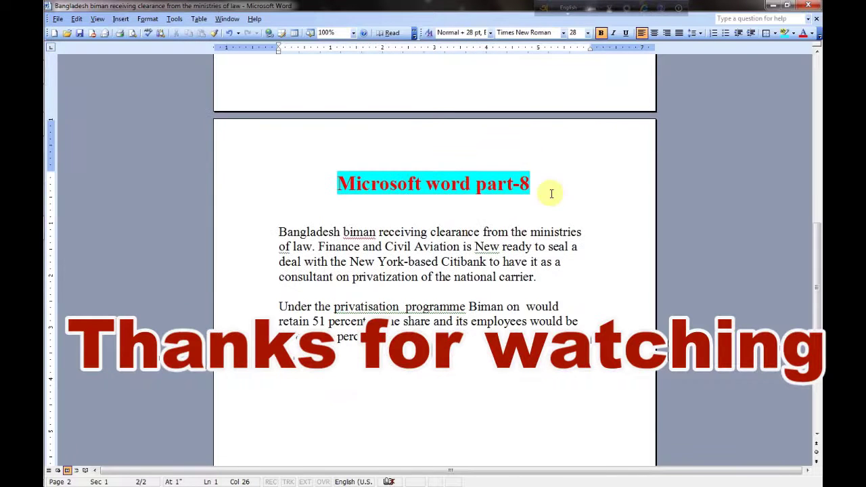
{"action": "scroll", "coordinate": [252, 205], "scroll_direction": "down", "scroll_amount": 1}
{"action": "mouse_move", "coordinate": [247, 281]}
{"action": "left_mouse_down"}
{"action": "mouse_move", "coordinate": [511, 175]}
{"action": "mouse_move", "coordinate": [496, 160]}
{"action": "left_mouse_up"}
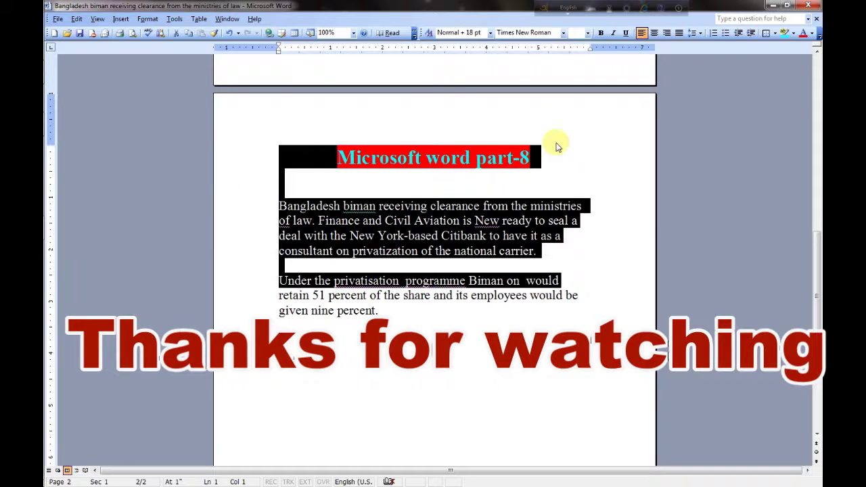
{"action": "left_click", "coordinate": [557, 144]}
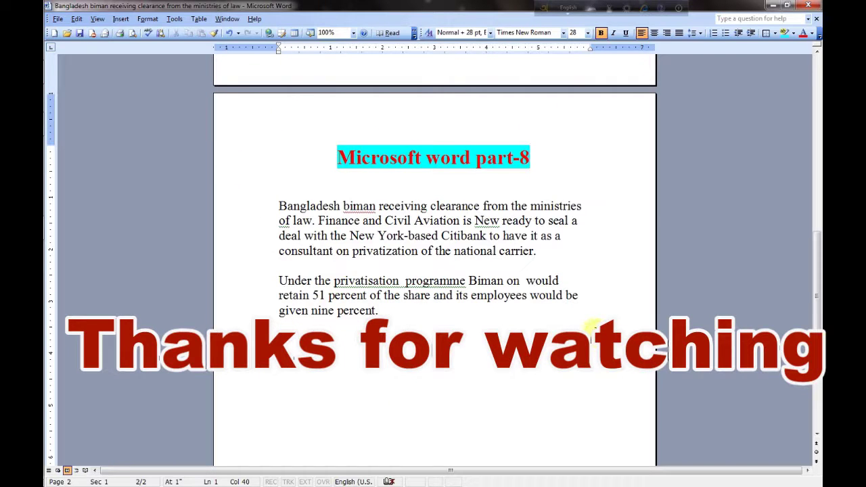